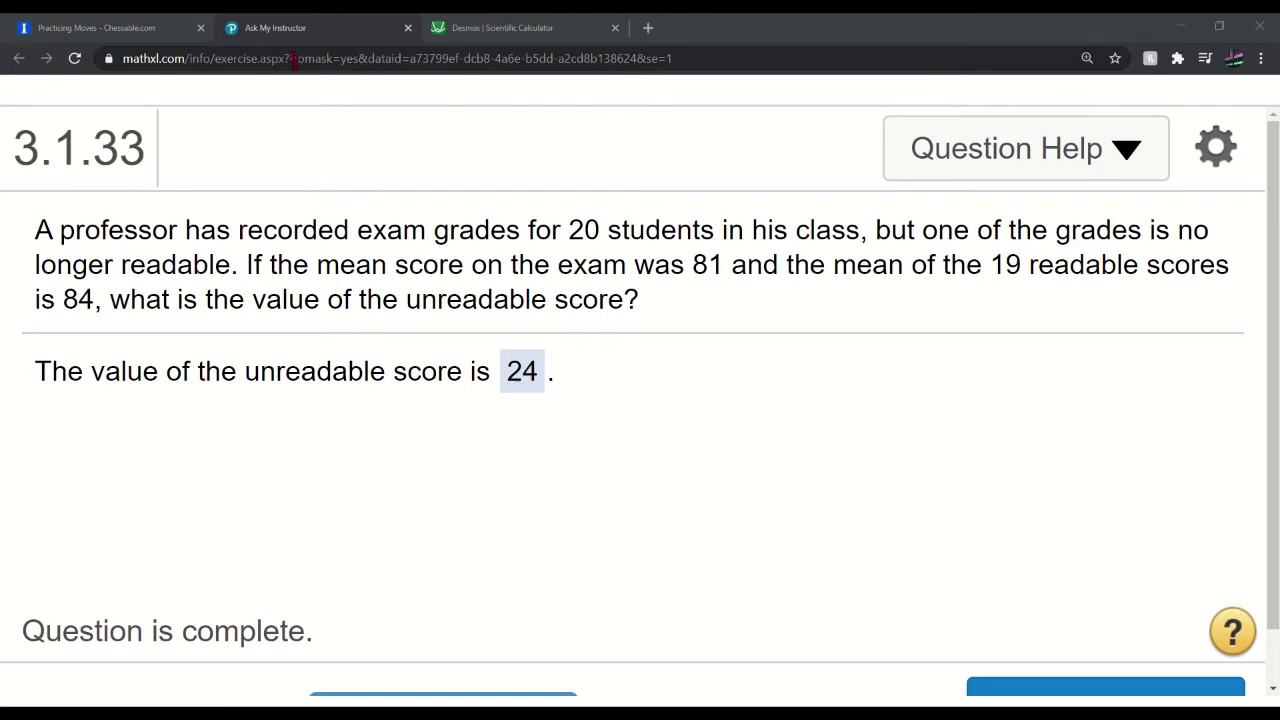
Step: In the Desmos calculator, select the whole mean = SUM/n expression on the first line
click(470, 27)
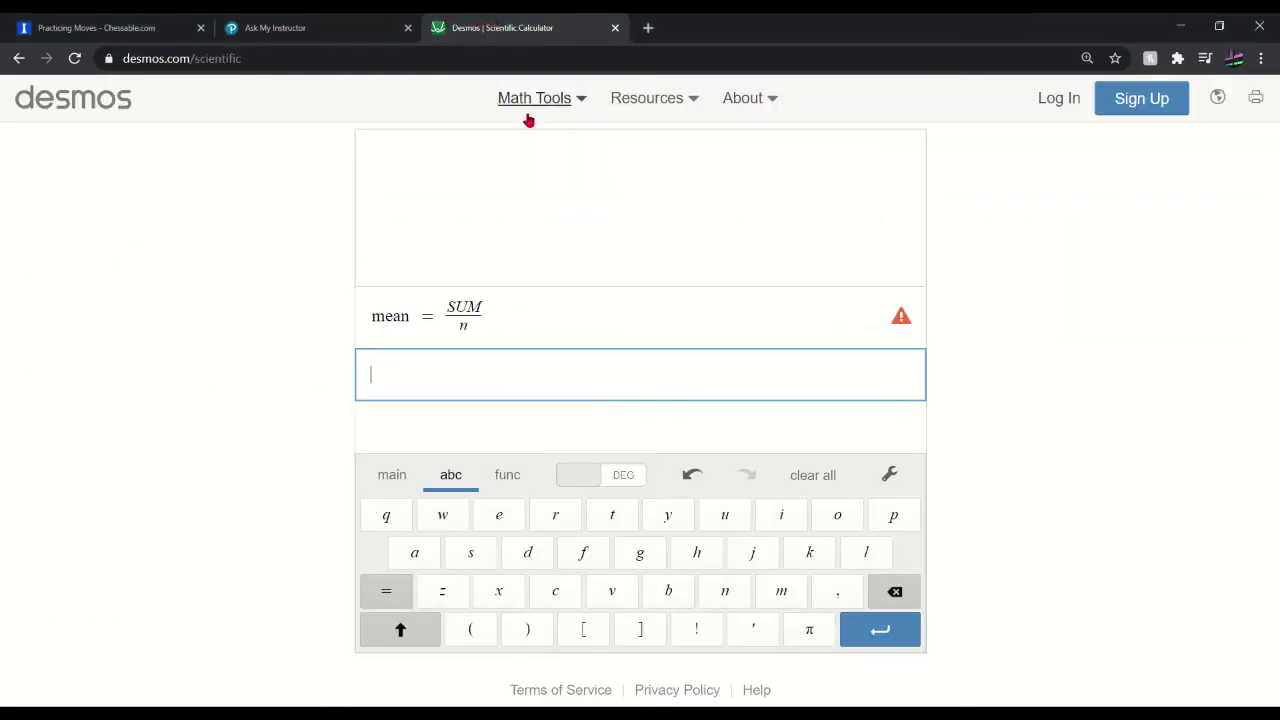
click(508, 313)
drag(508, 313, 348, 323)
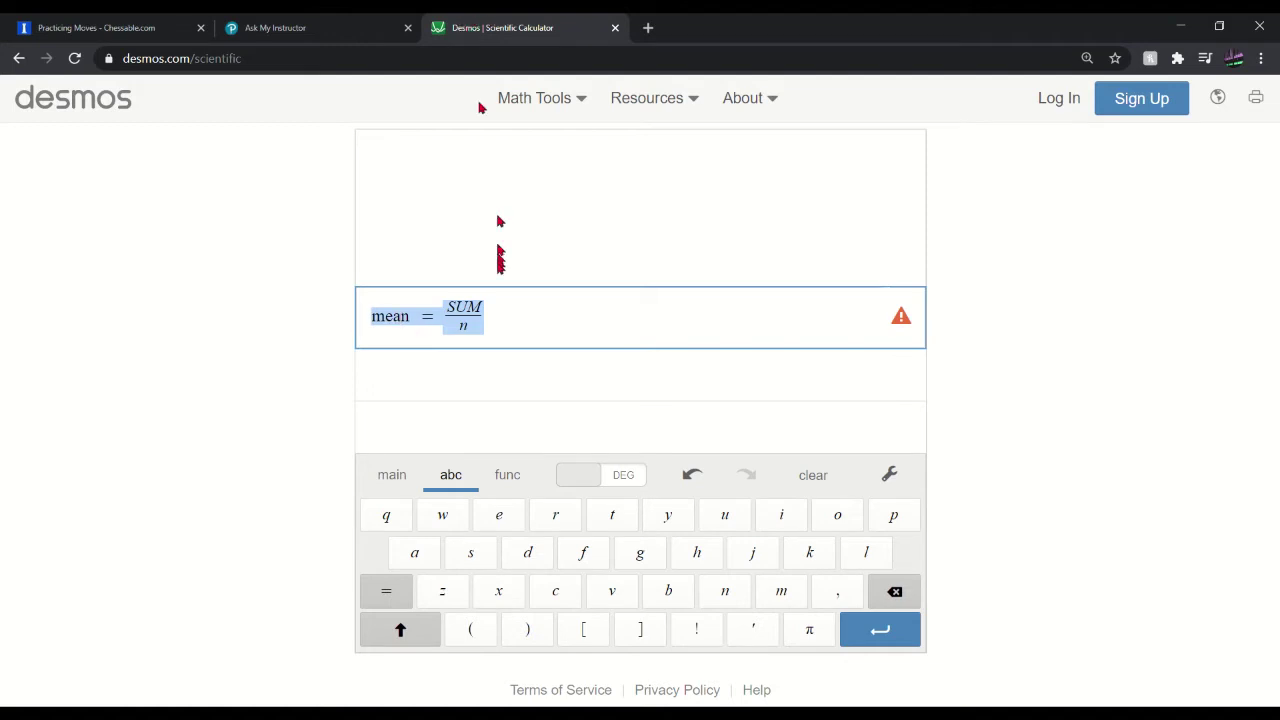
click(315, 33)
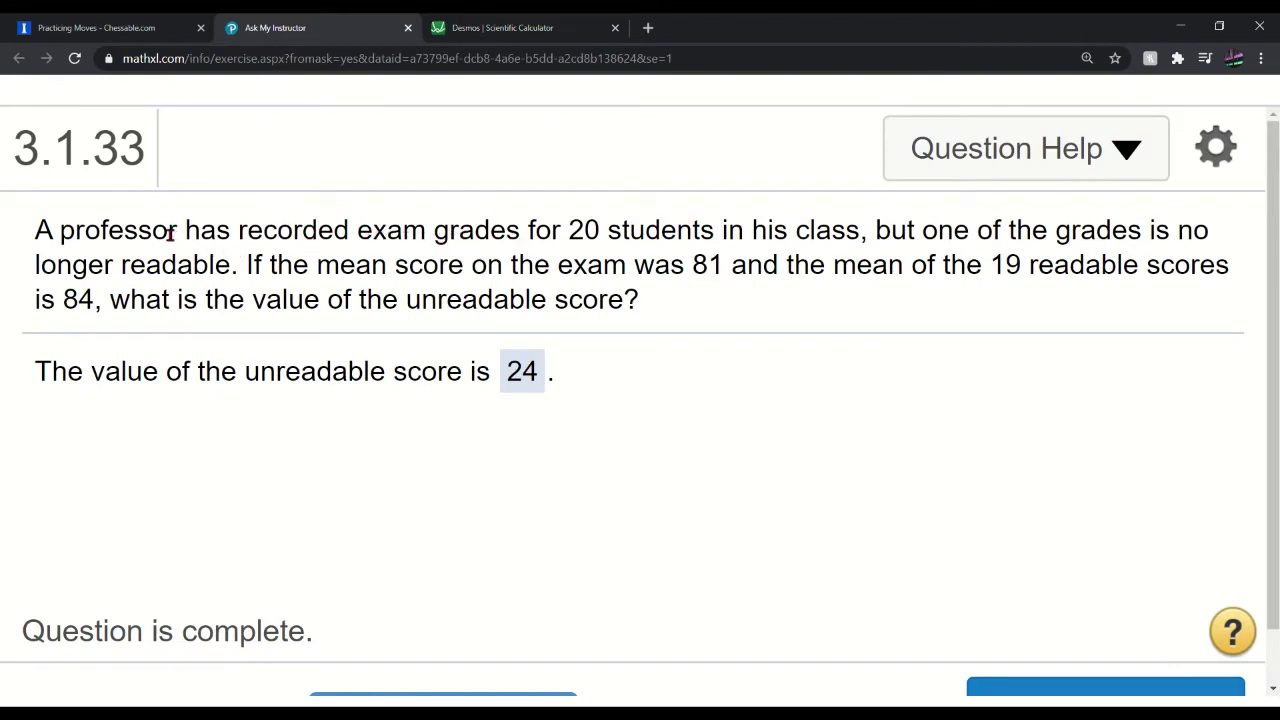
drag(170, 231, 574, 232)
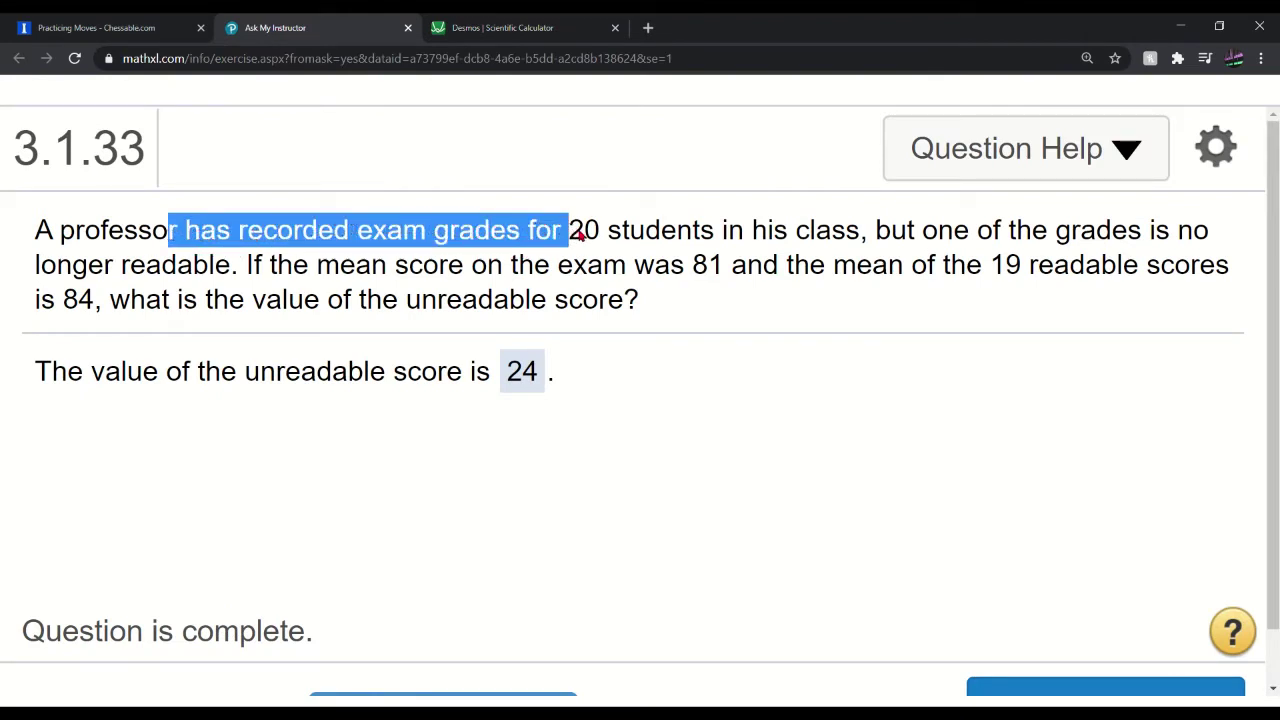
drag(889, 230, 1055, 230)
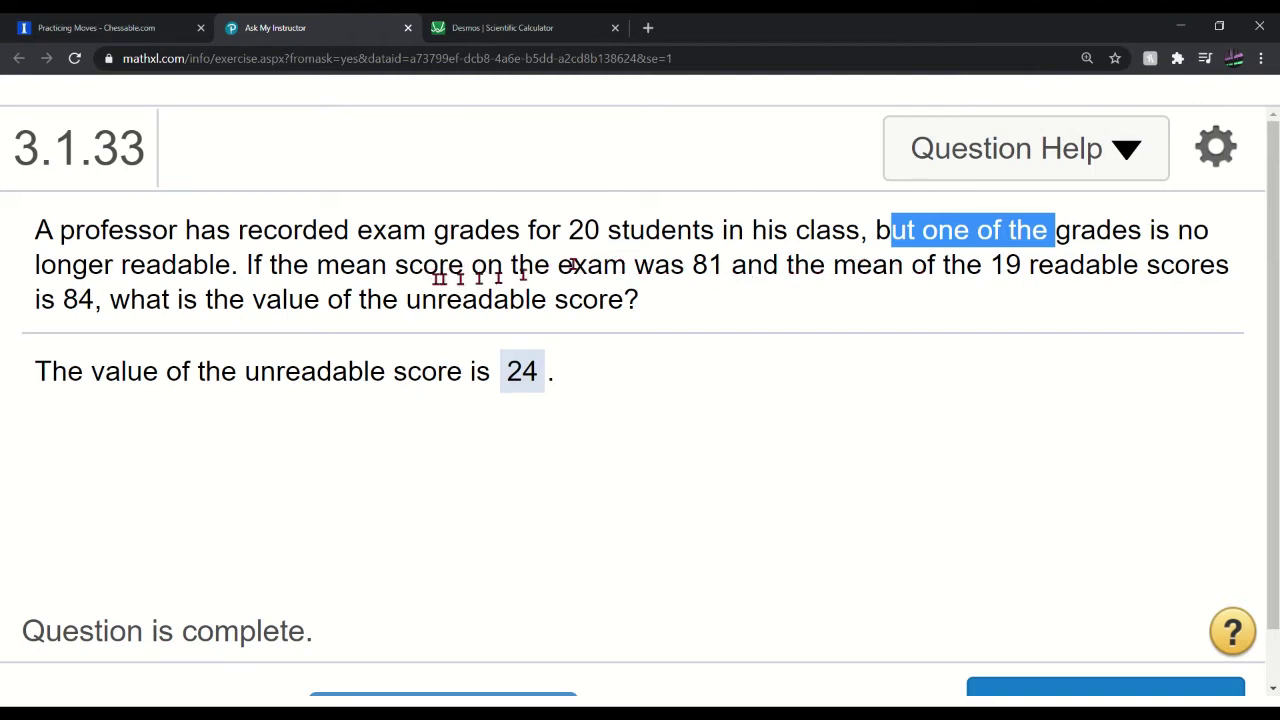
drag(382, 271, 703, 266)
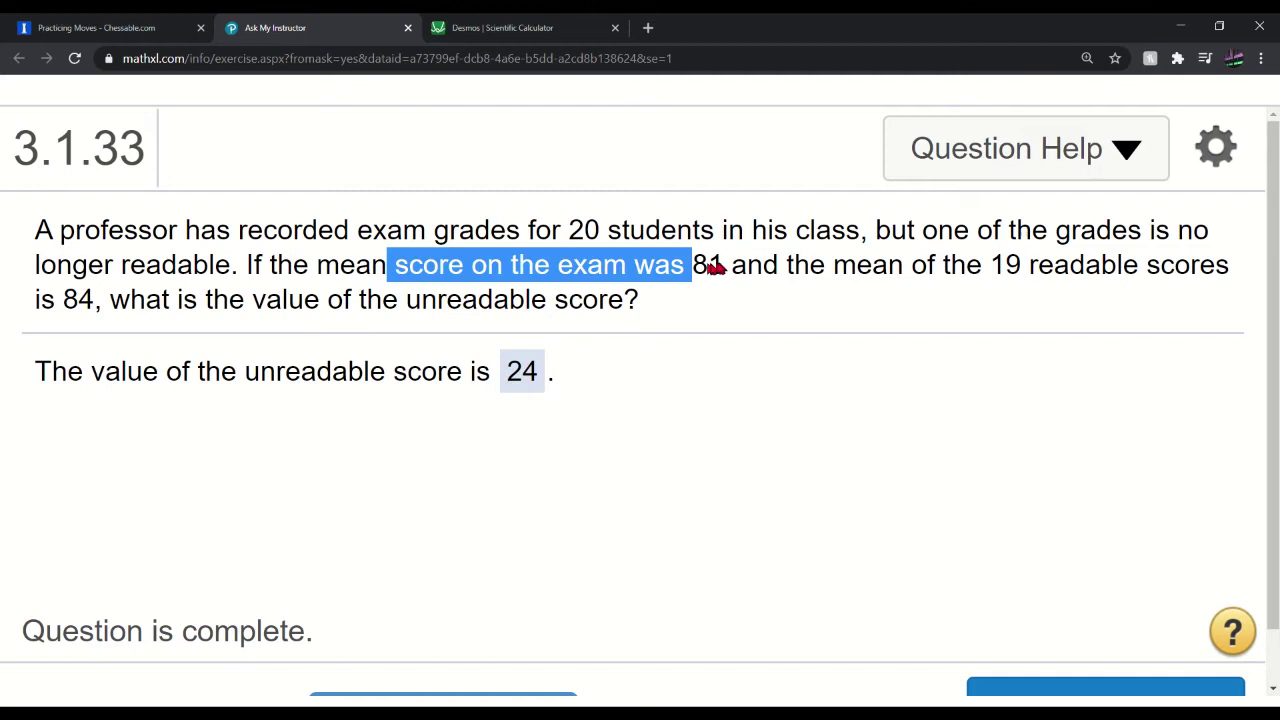
drag(982, 264, 1082, 268)
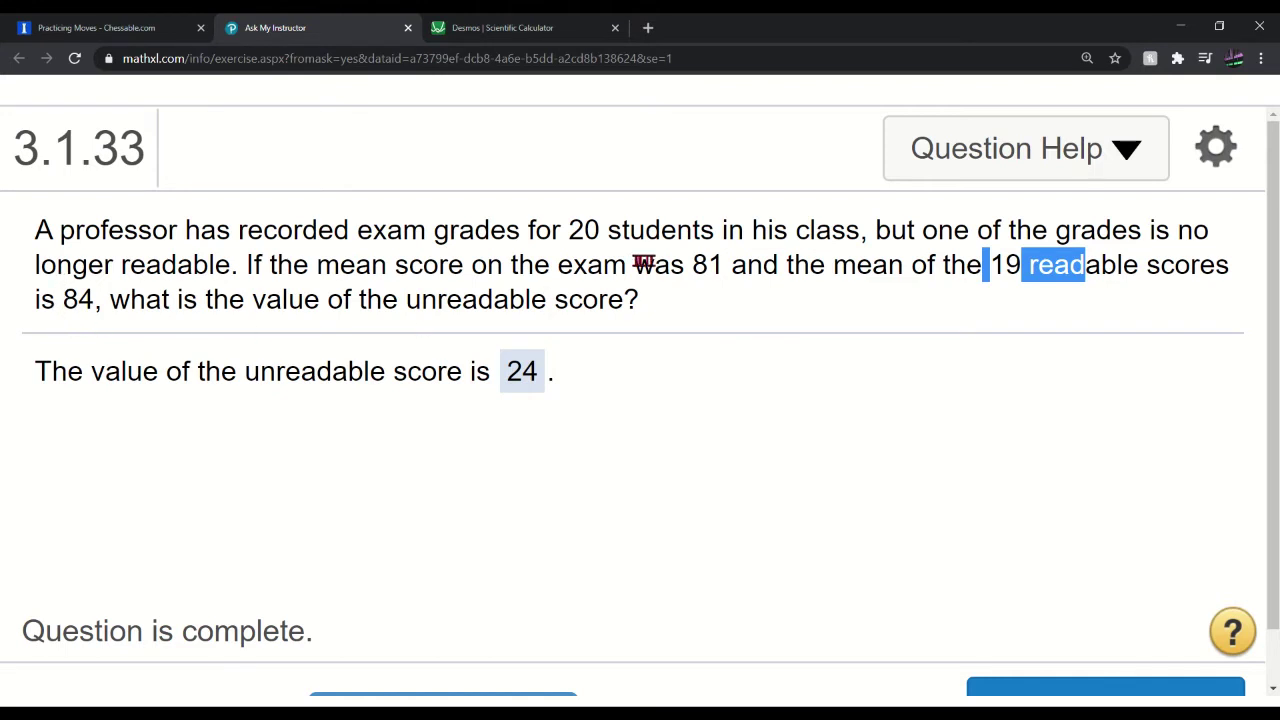
drag(371, 265, 634, 266)
click(537, 266)
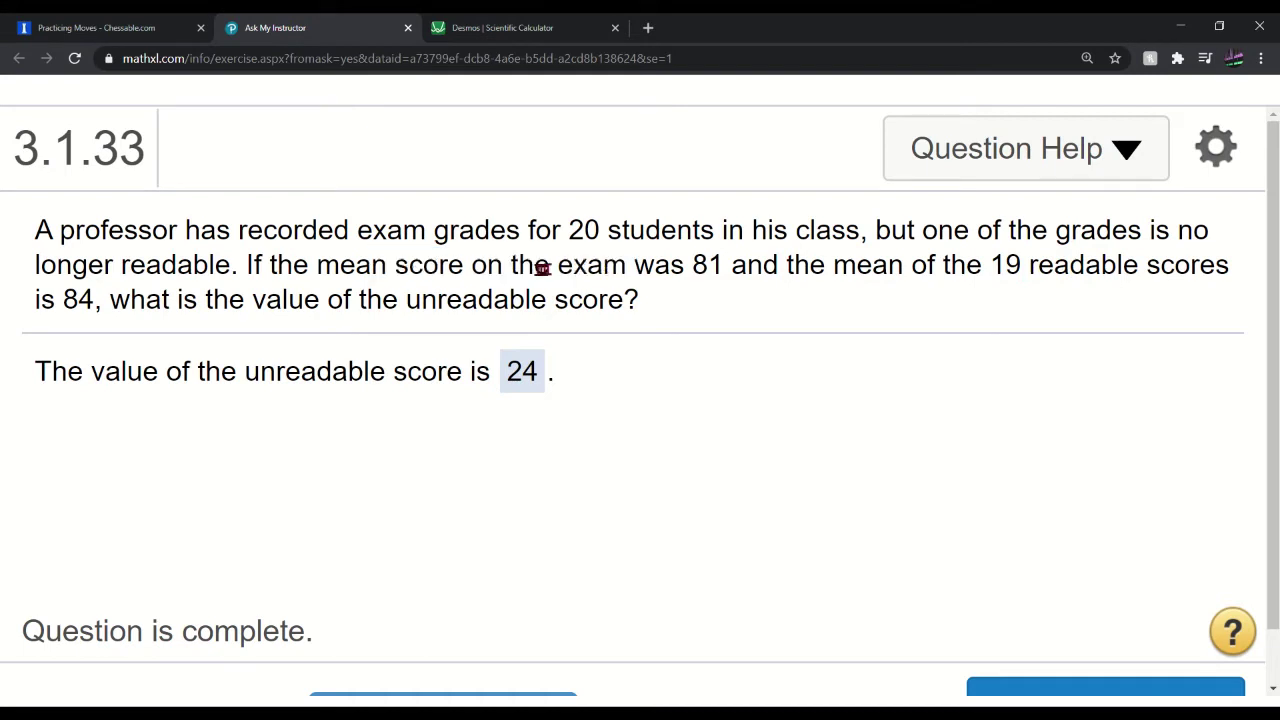
drag(511, 266, 700, 265)
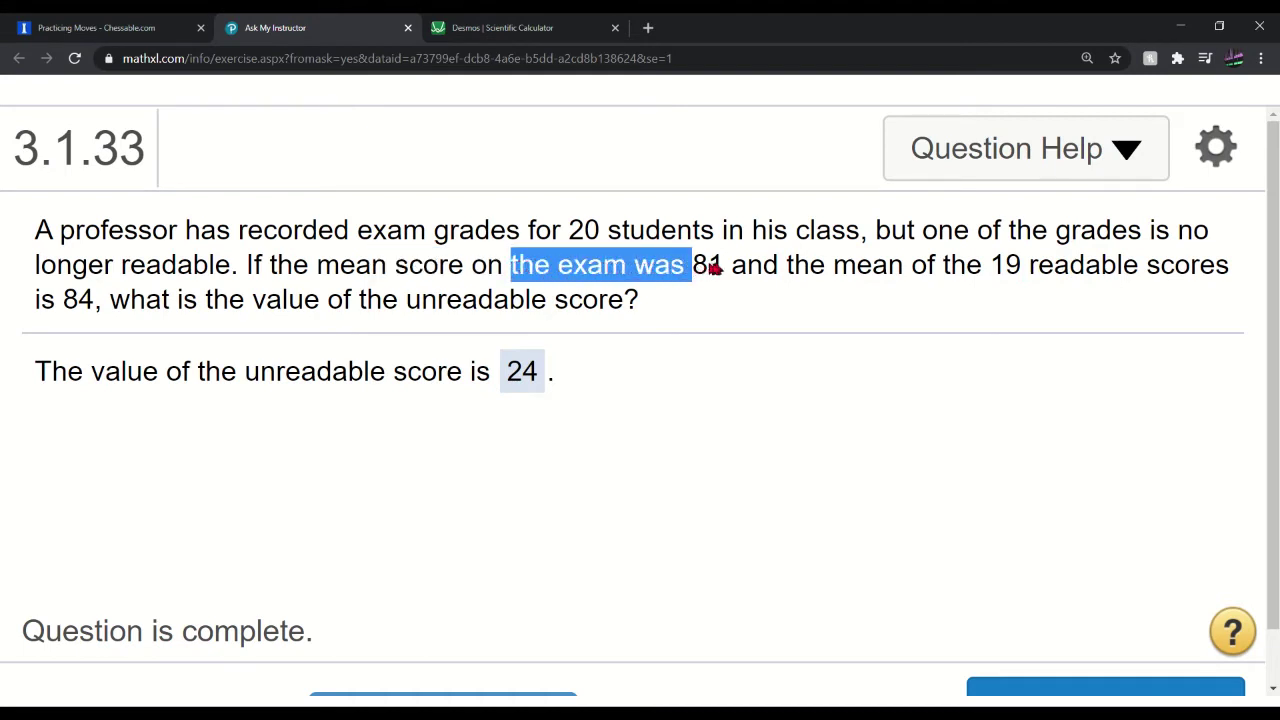
click(574, 232)
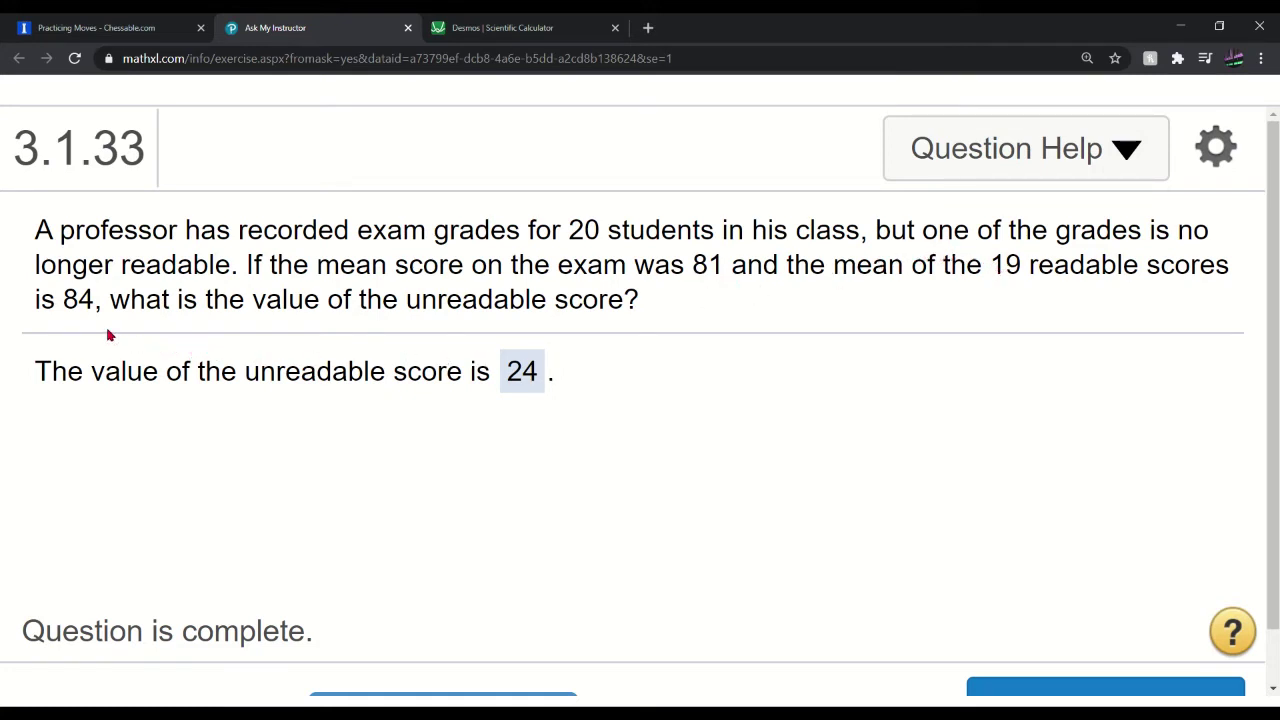
click(520, 35)
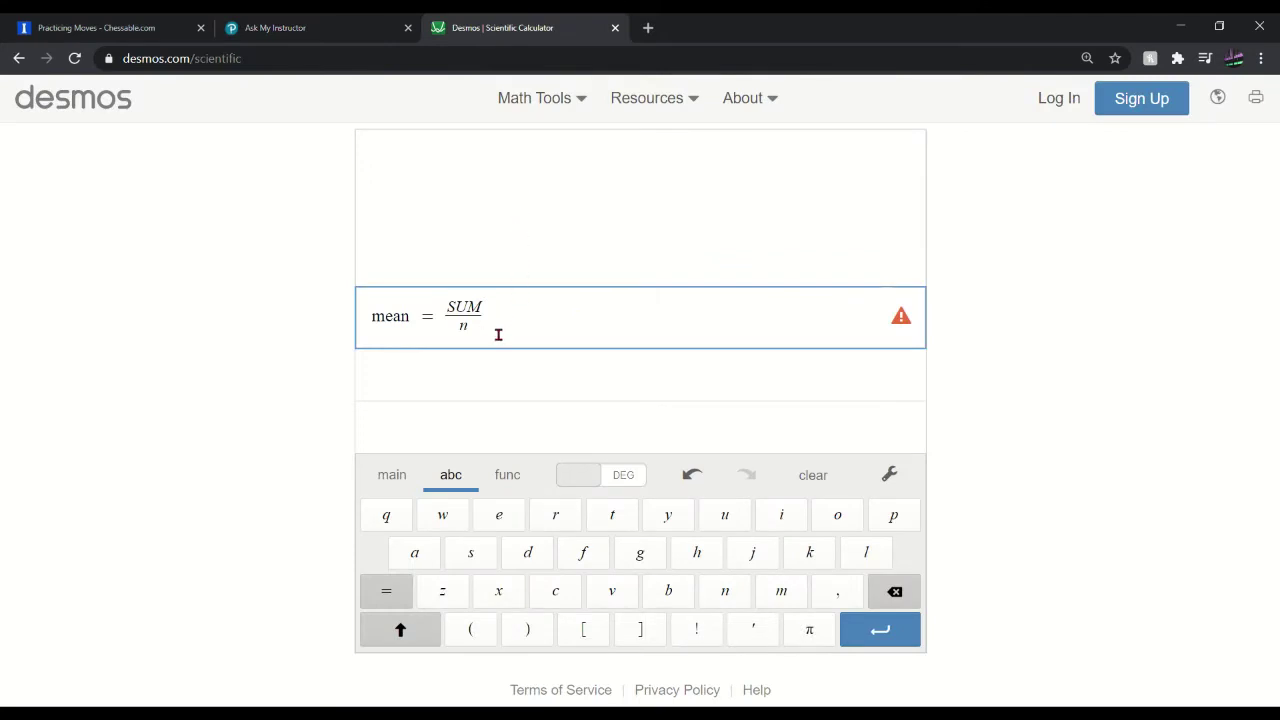
Step: Paste a copy of the mean formula on a new line and edit it to mean = SUM of 20/20 = 84
drag(598, 316, 303, 320)
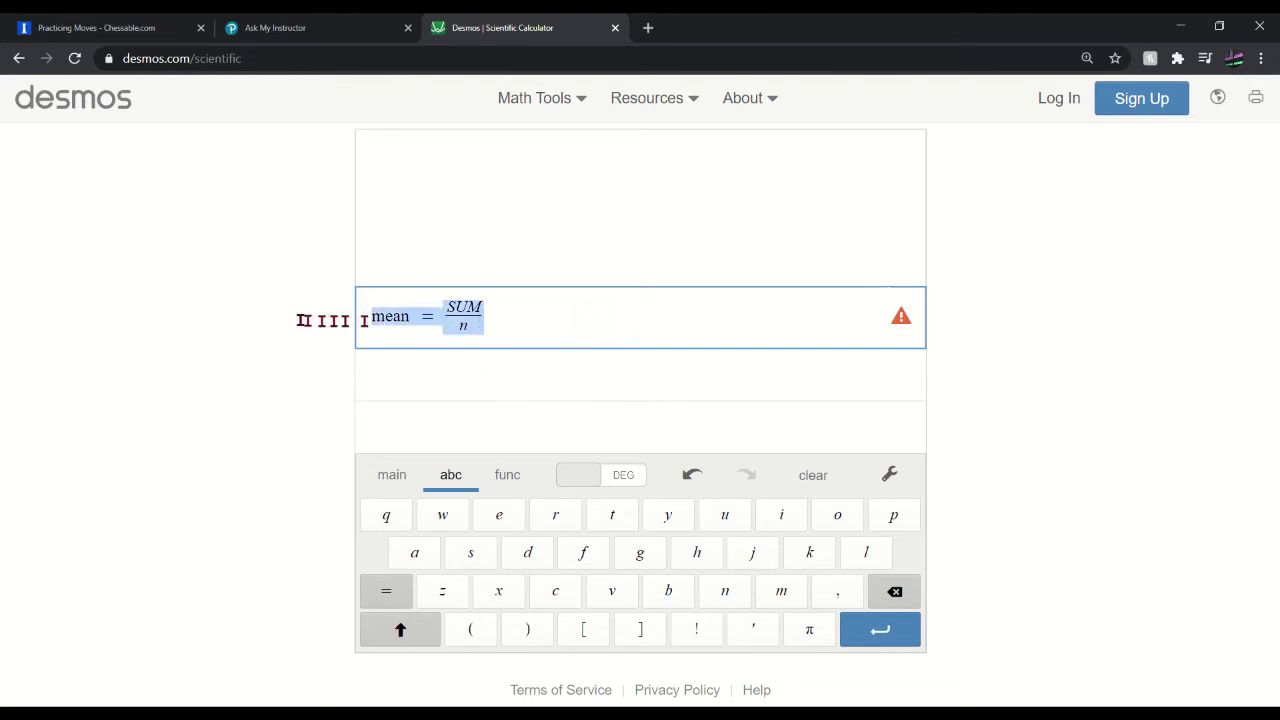
click(410, 376)
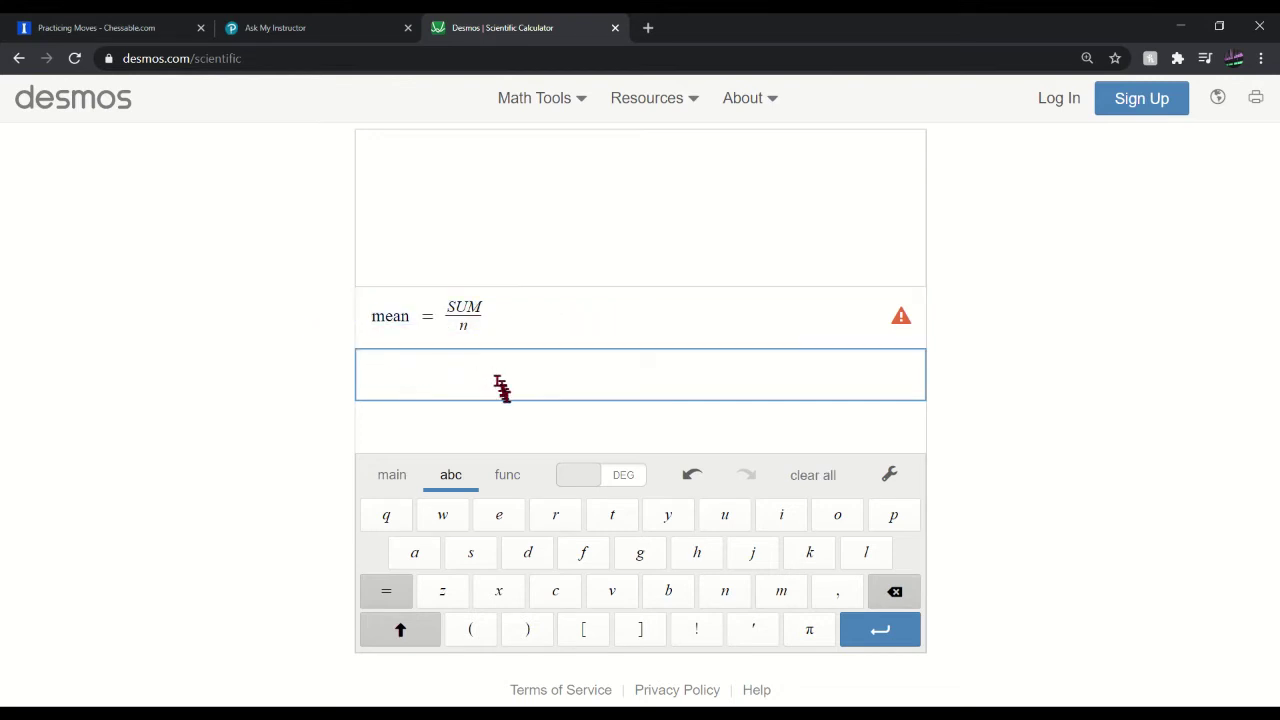
text(mean = SUM/n)
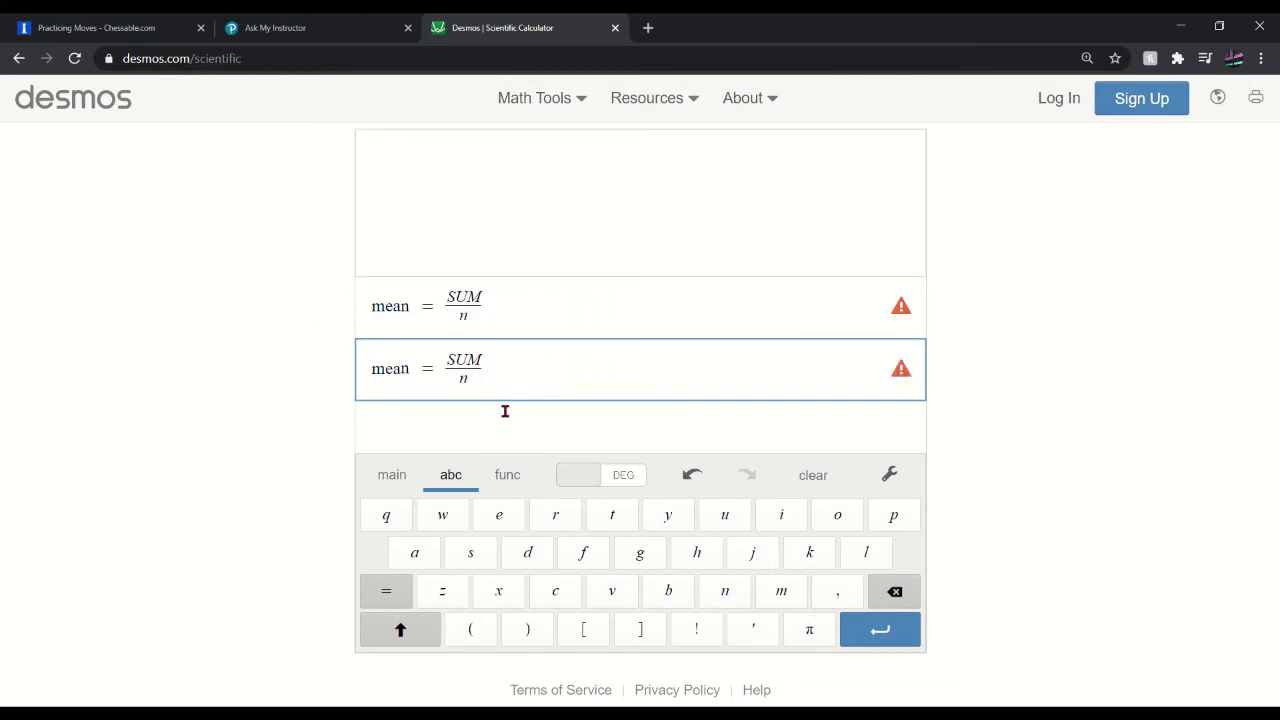
text(of20)
key(Down)
key(BackSpace)
text(20 = 84)
Step: Recheck the question, correct the mean to 81, and add SUM of 20 = 20*81
key(ctrl+shift+Tab)
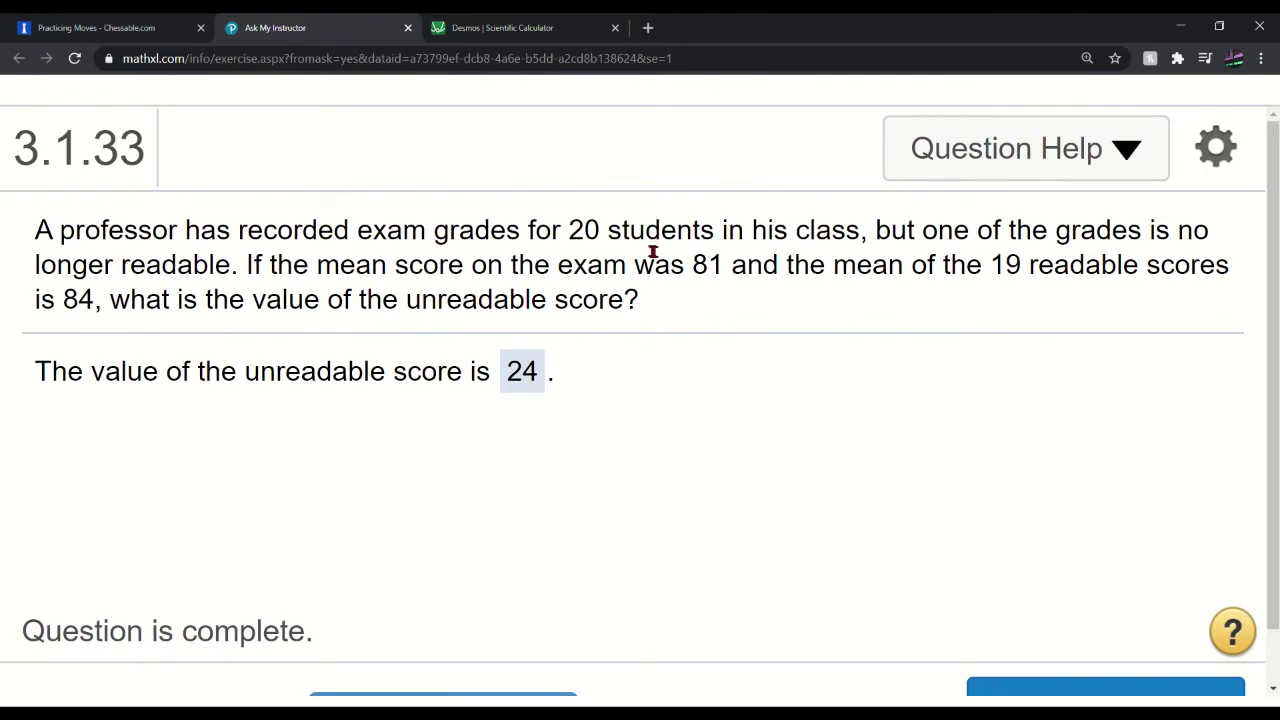
drag(293, 262, 800, 263)
click(552, 30)
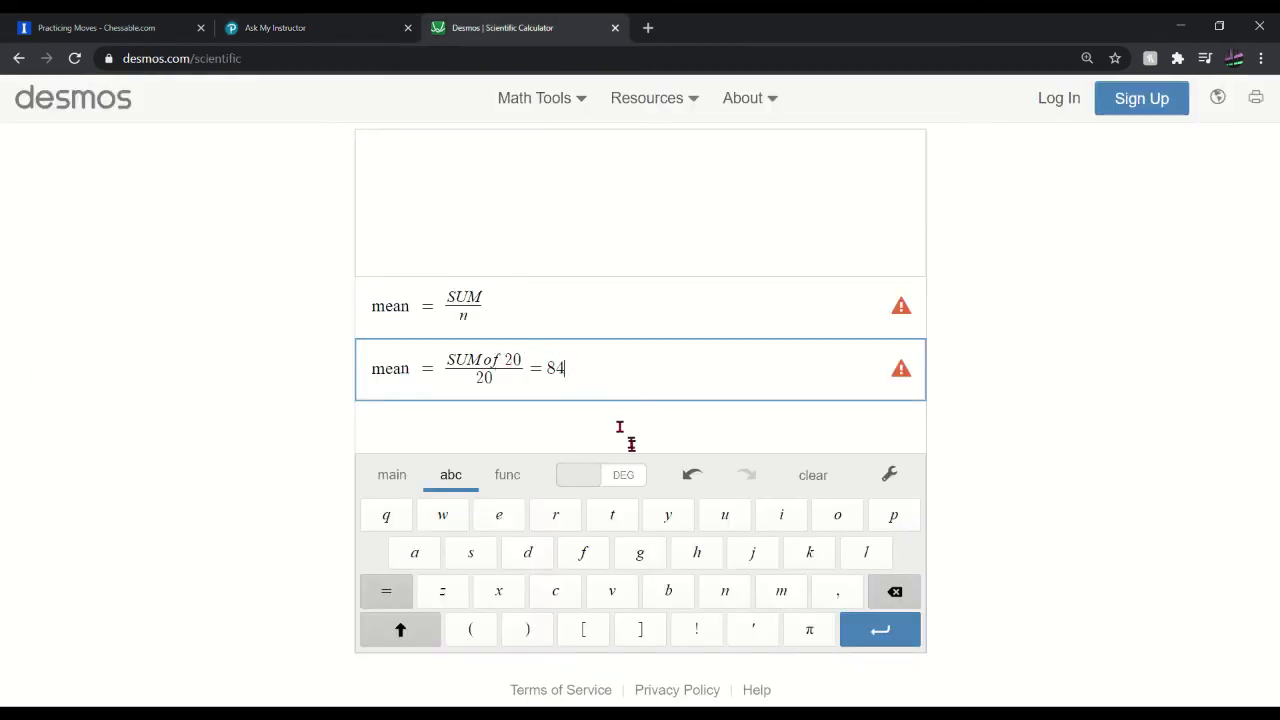
key(BackSpace)
text(1)
text(su)
text(m)
key(BackSpace)
text(SUM of20)
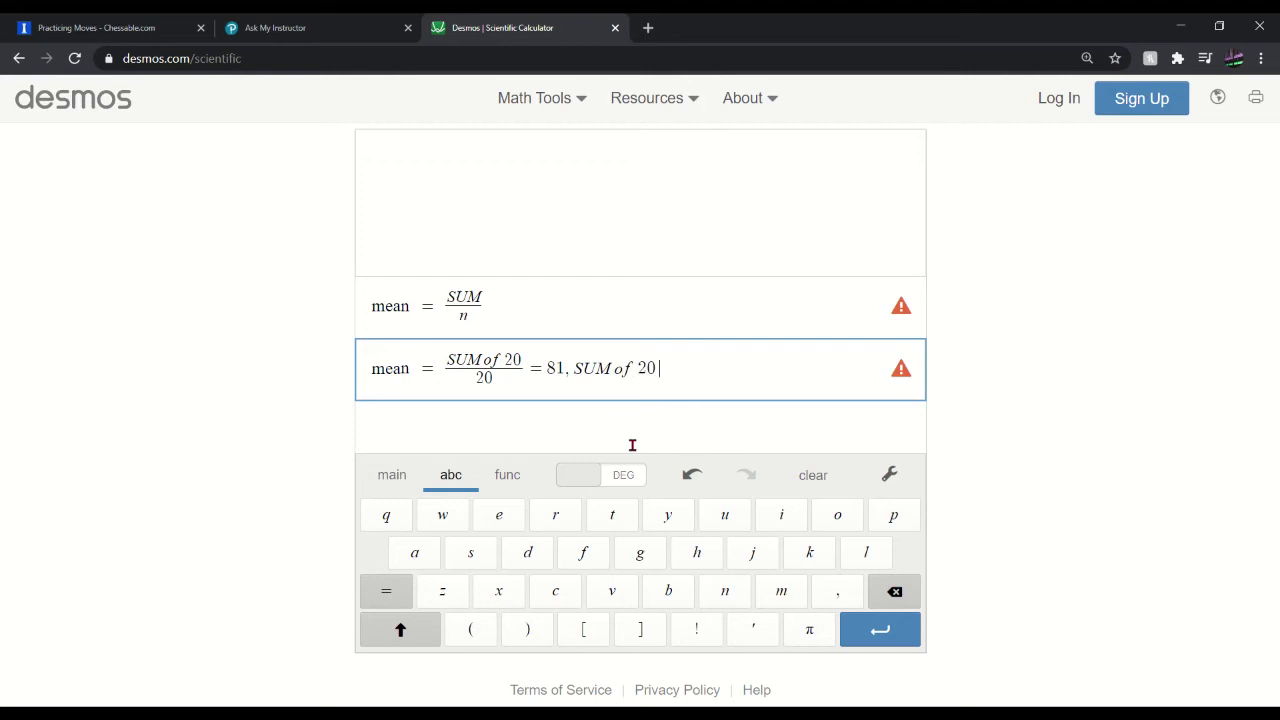
text(=20*81)
Step: Evaluate 20·81 on a scratch line and append = 1620 to the SUM of 20 line
key(Return)
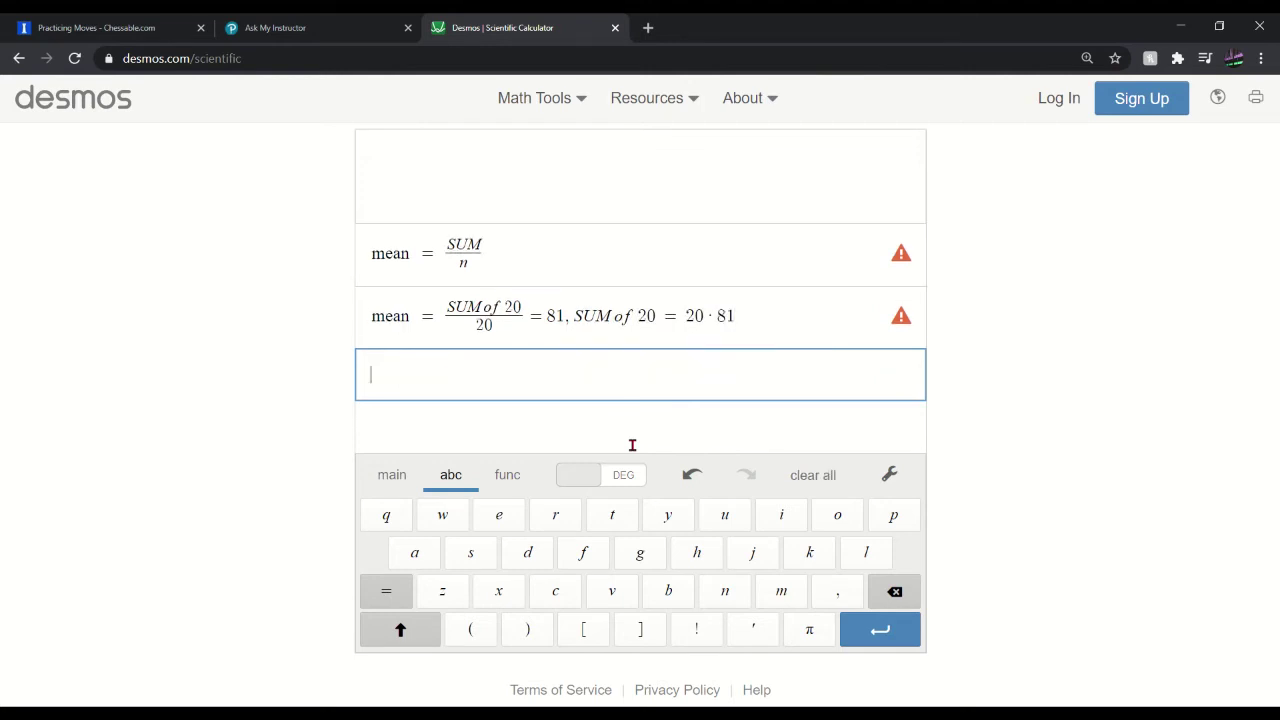
text(20)
text(*81)
key(Return)
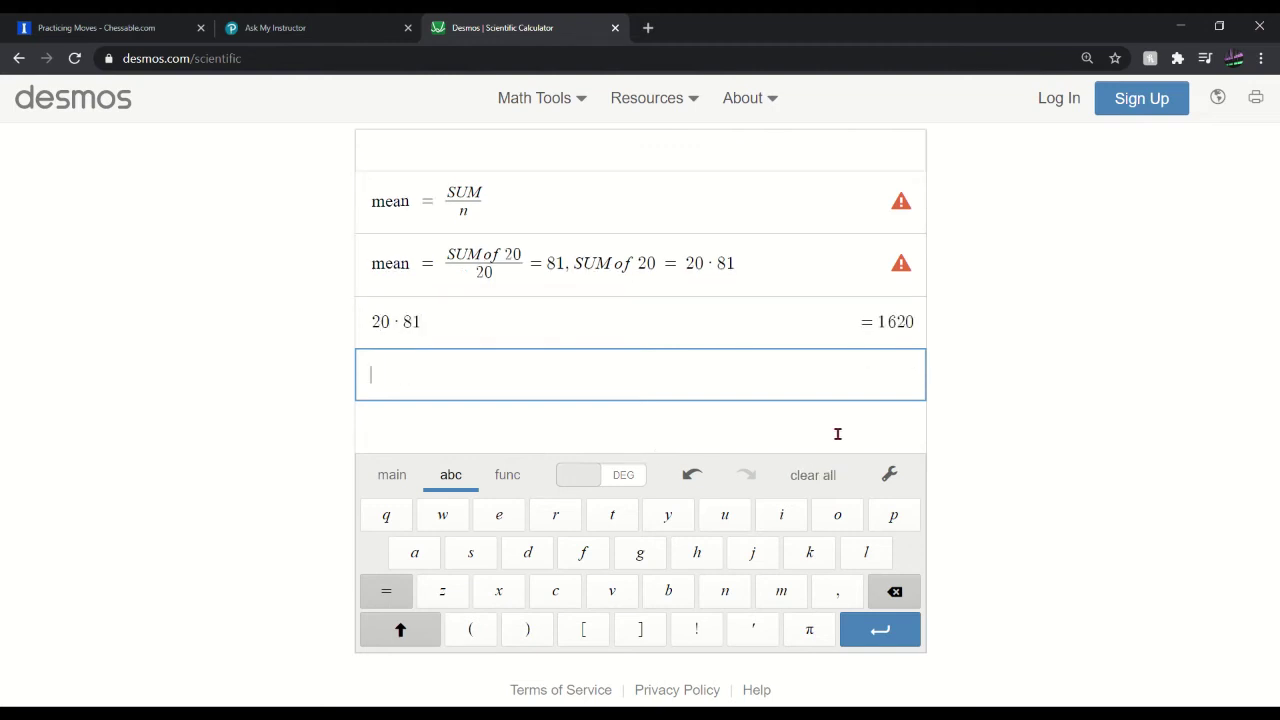
click(790, 256)
text(= )
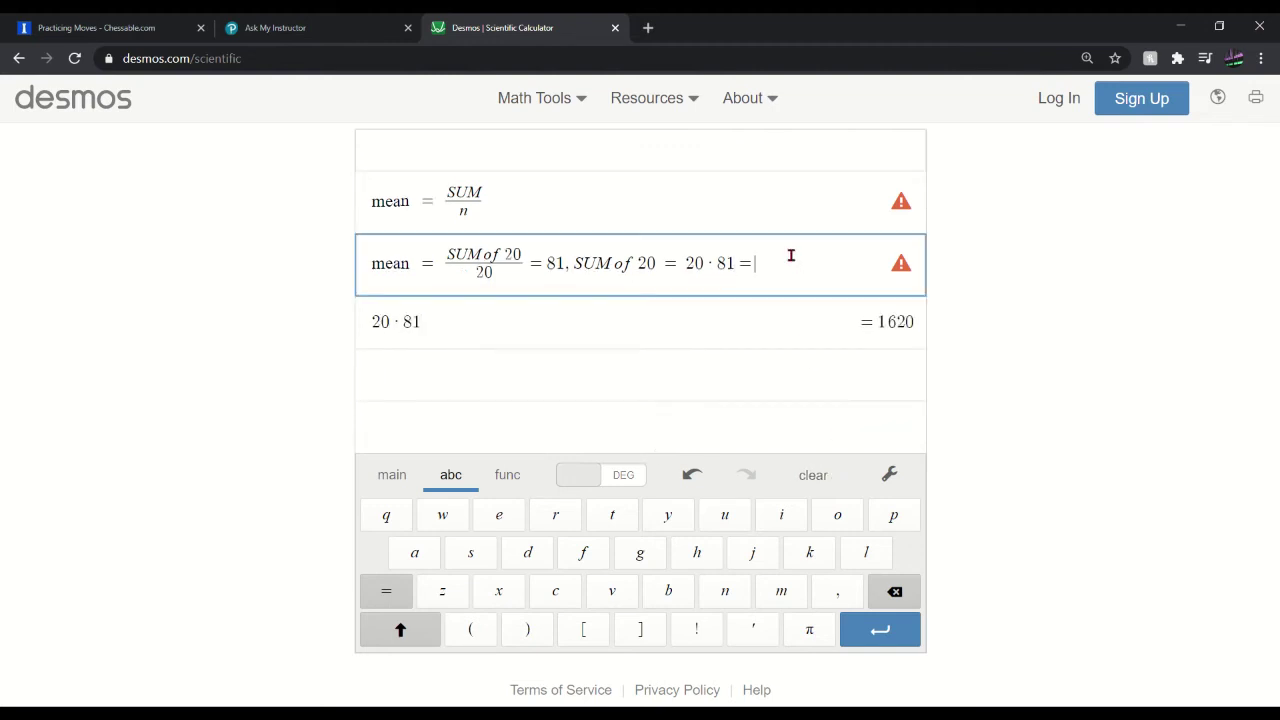
text(1620)
Step: Delete the scratch 20·81 row and select the mean = SUM of 20/20 part for reuse
key(Return)
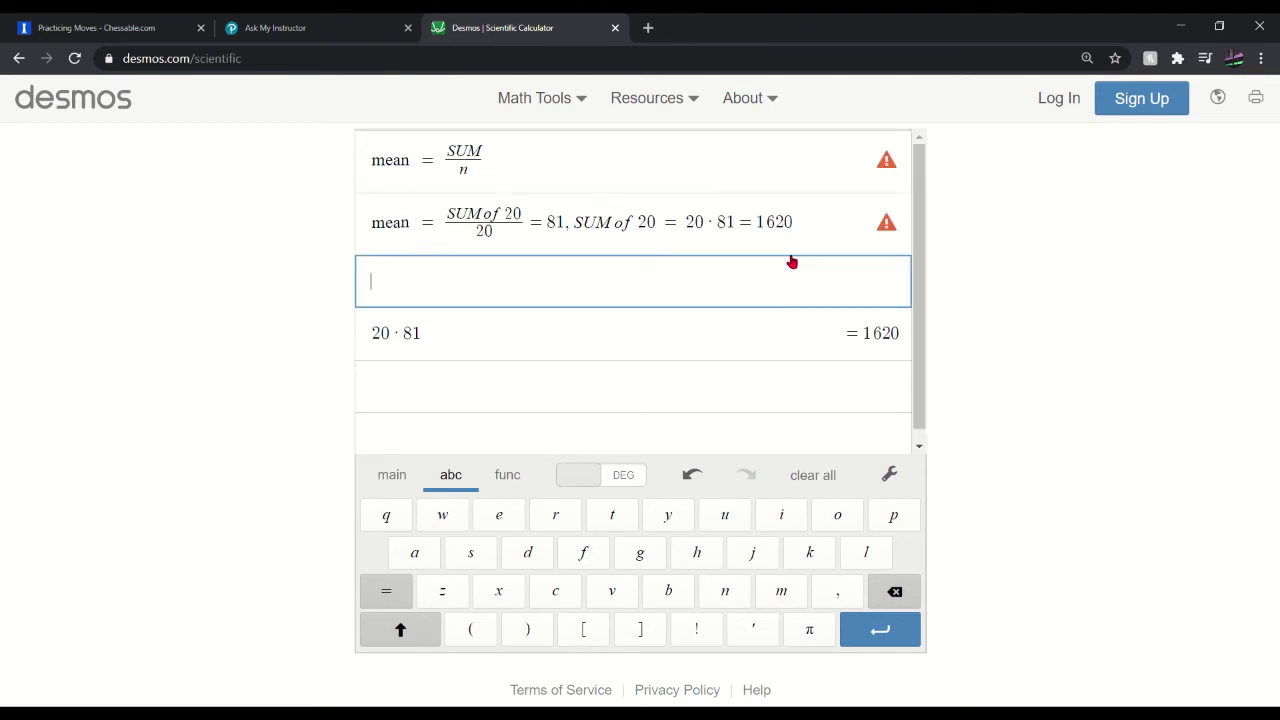
drag(457, 351, 235, 350)
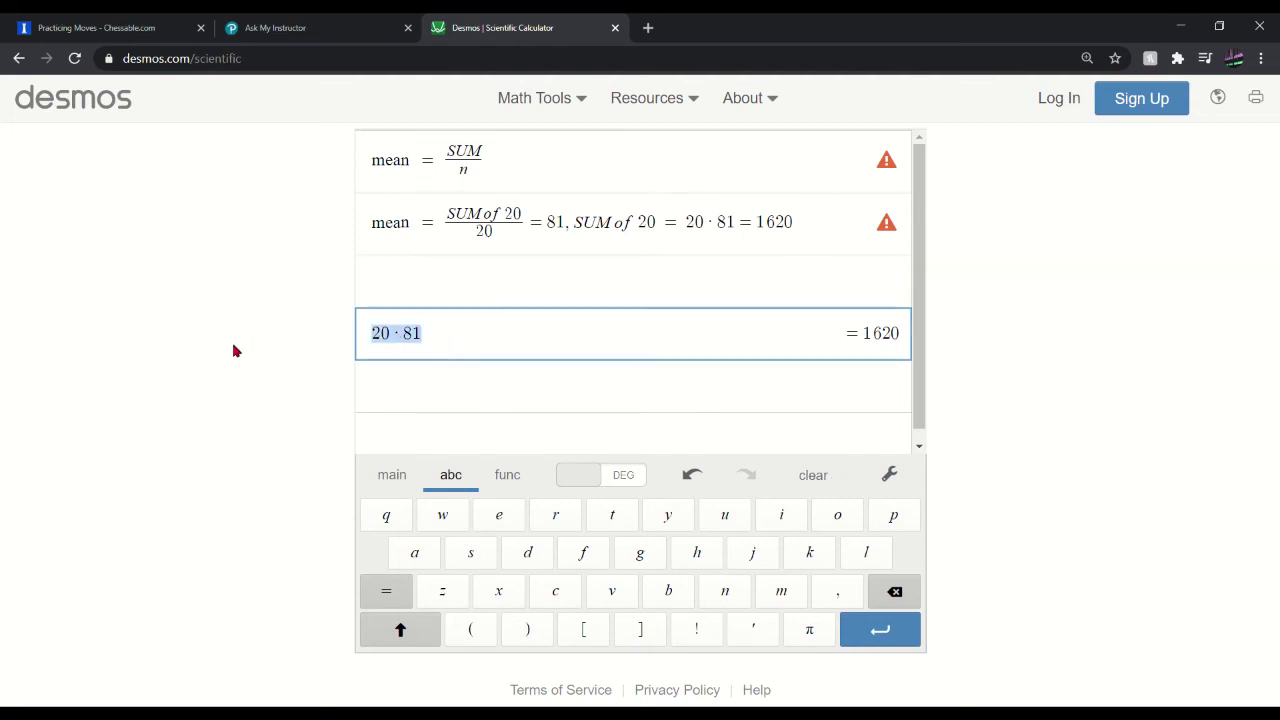
key(BackSpace)
click(370, 224)
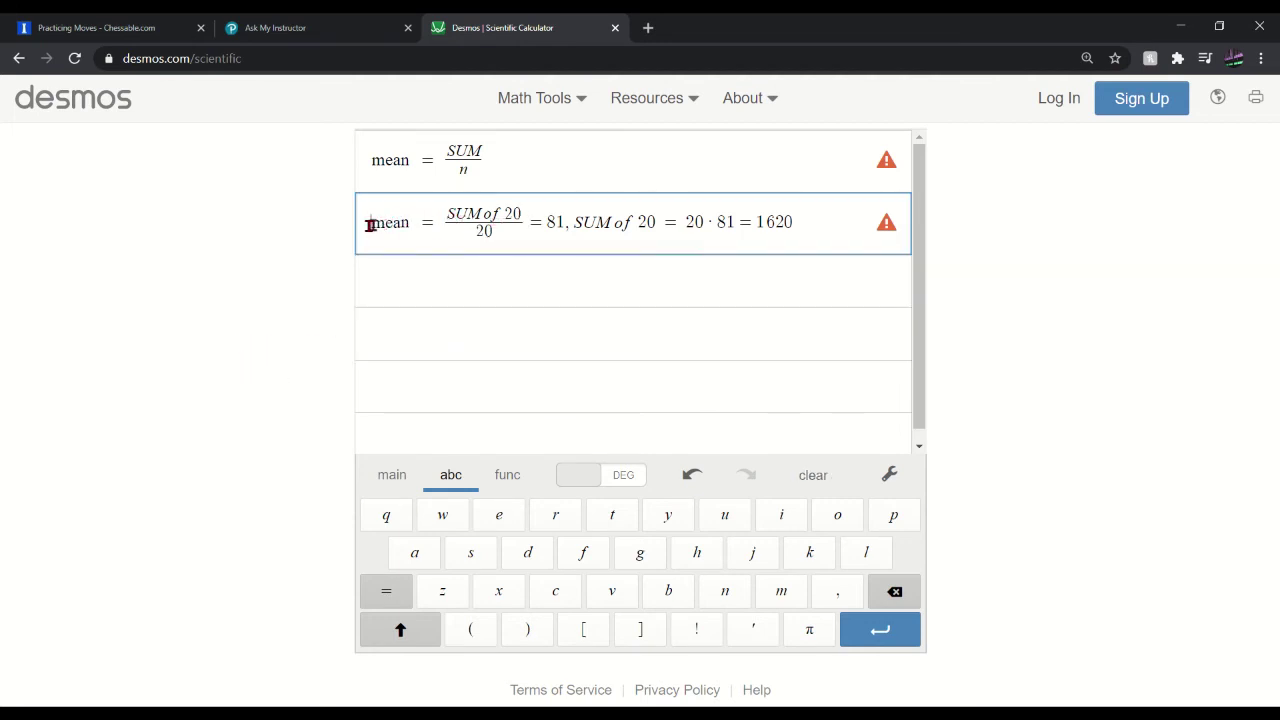
drag(370, 224, 549, 243)
key(ctrl+c)
Step: Paste the fraction on the third line and edit it to mean = SUM of 19/19 = 84, SUM of 19 = 19*84
click(507, 272)
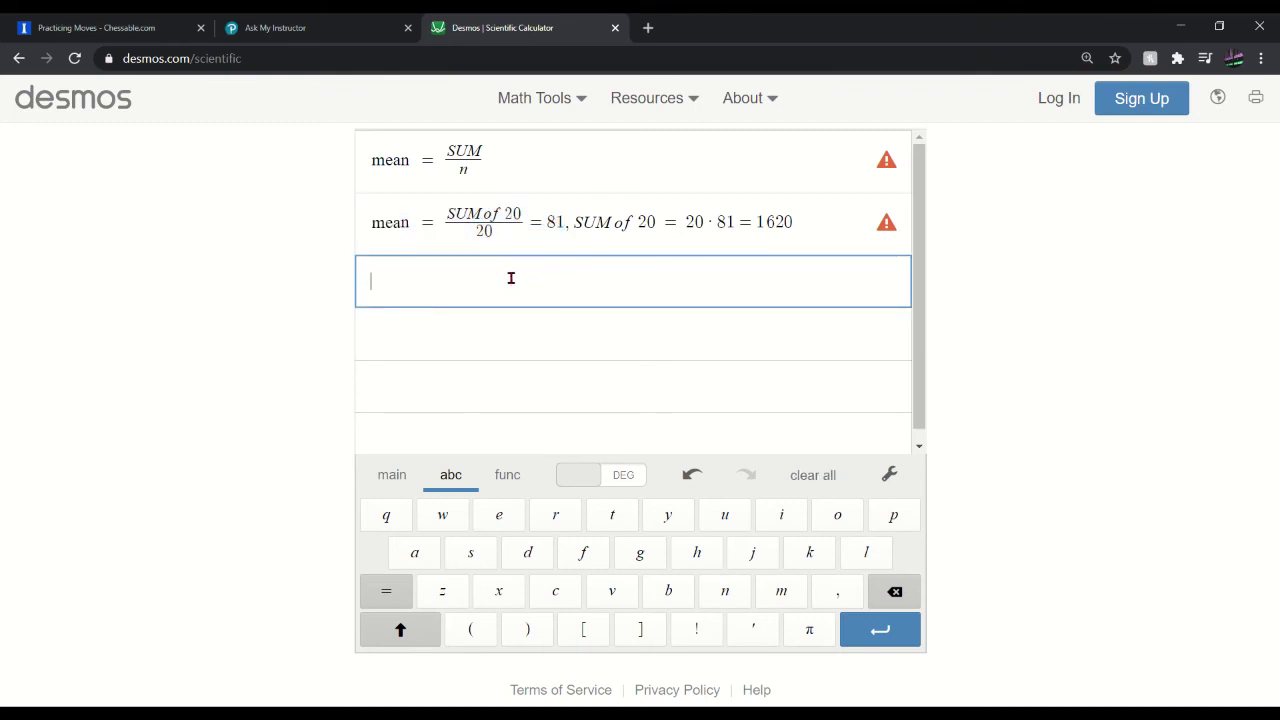
key(ctrl+v)
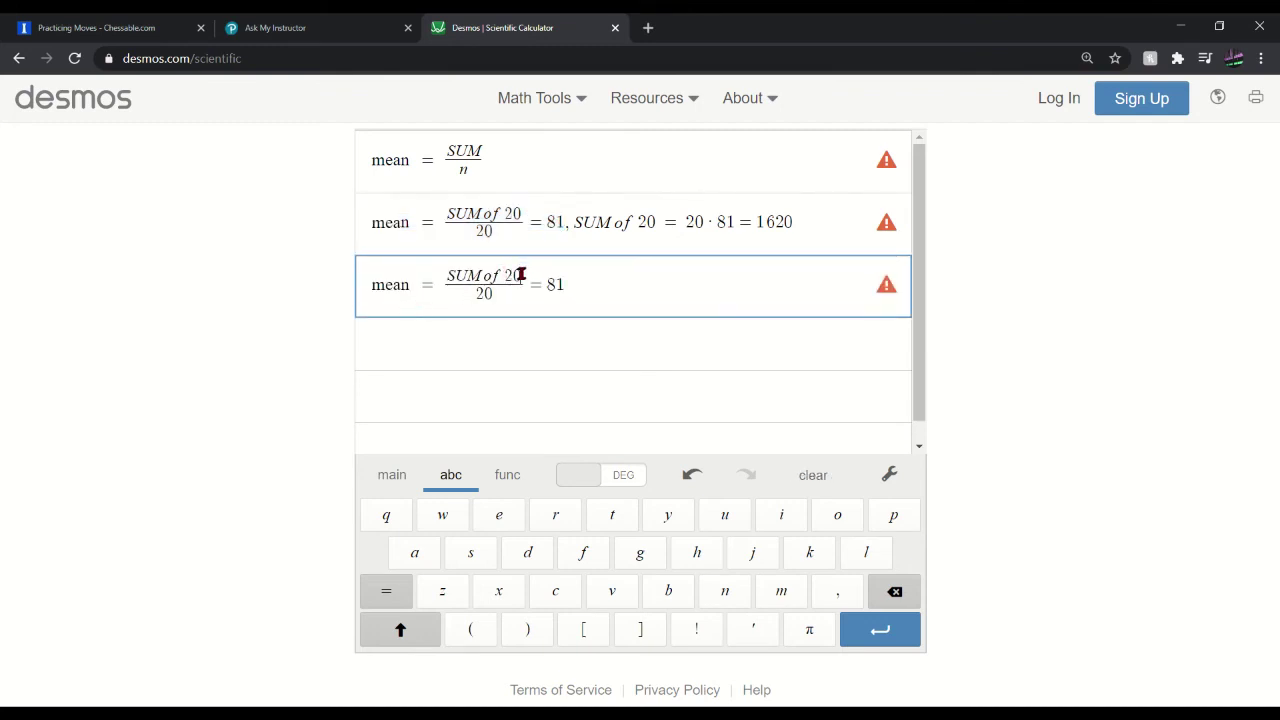
key(BackSpace)
key(BackSpace)
text(19)
key(Down)
key(BackSpace)
key(BackSpace)
text(4, SUM of 19=)
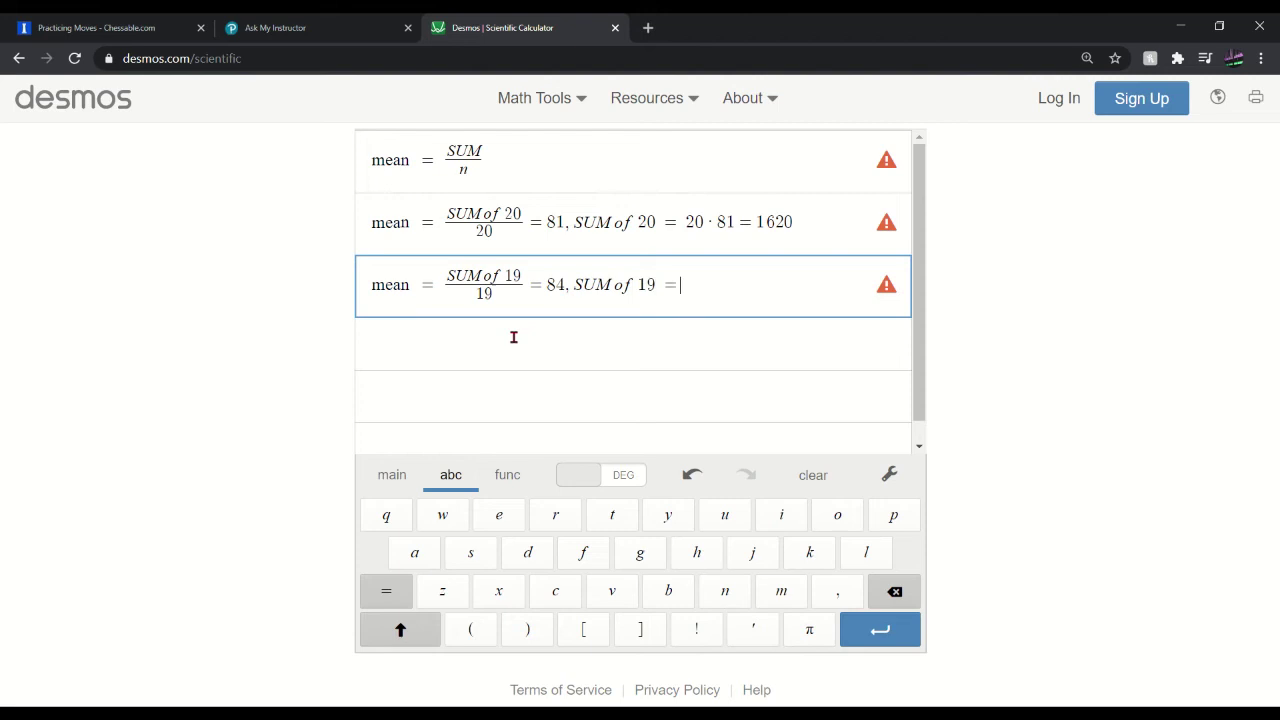
text(1)
text(9*8)
text(4 =)
Step: Evaluate 19·84 on a scratch line, append 1596, then undo the scratch evaluation
drag(684, 287, 729, 279)
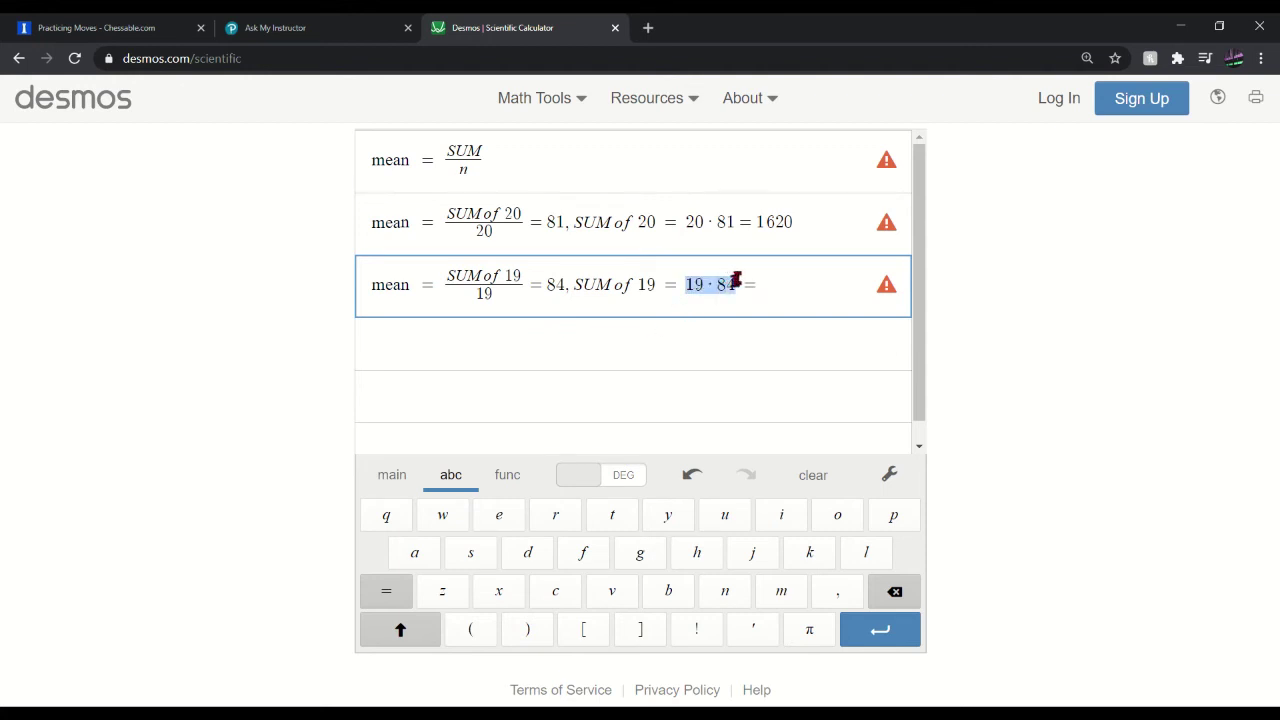
click(615, 365)
text(19·84)
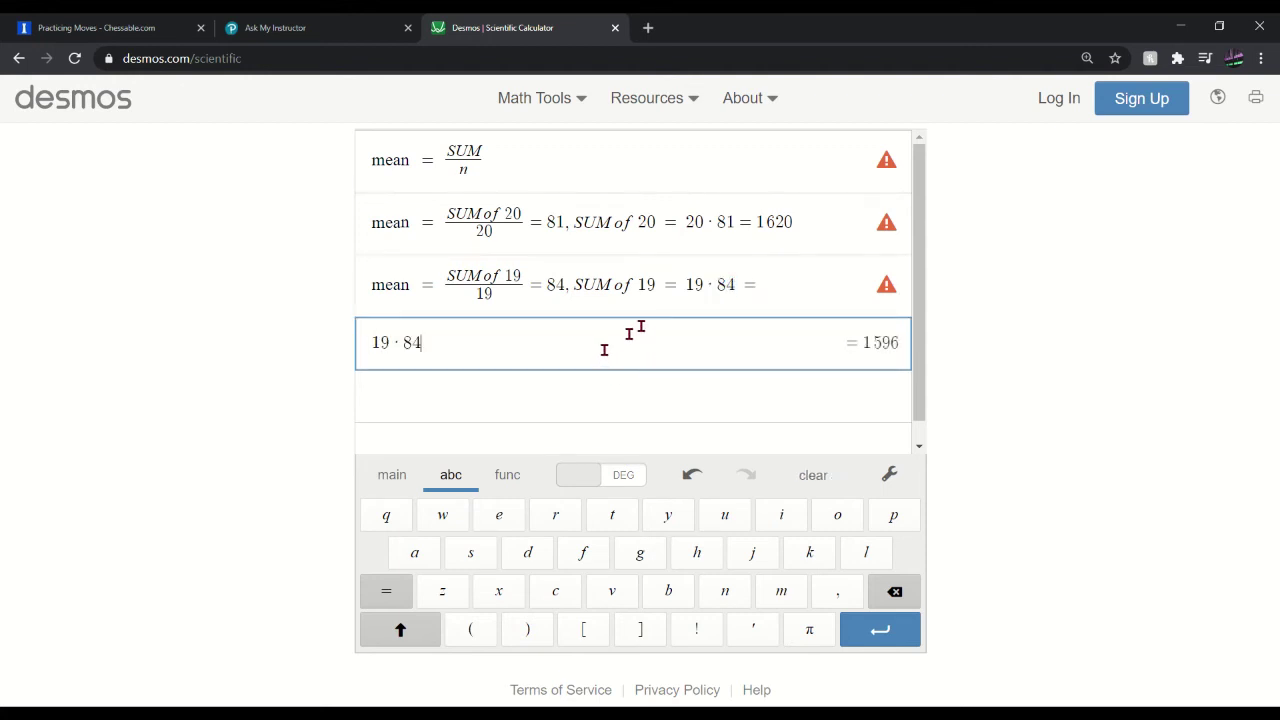
click(835, 292)
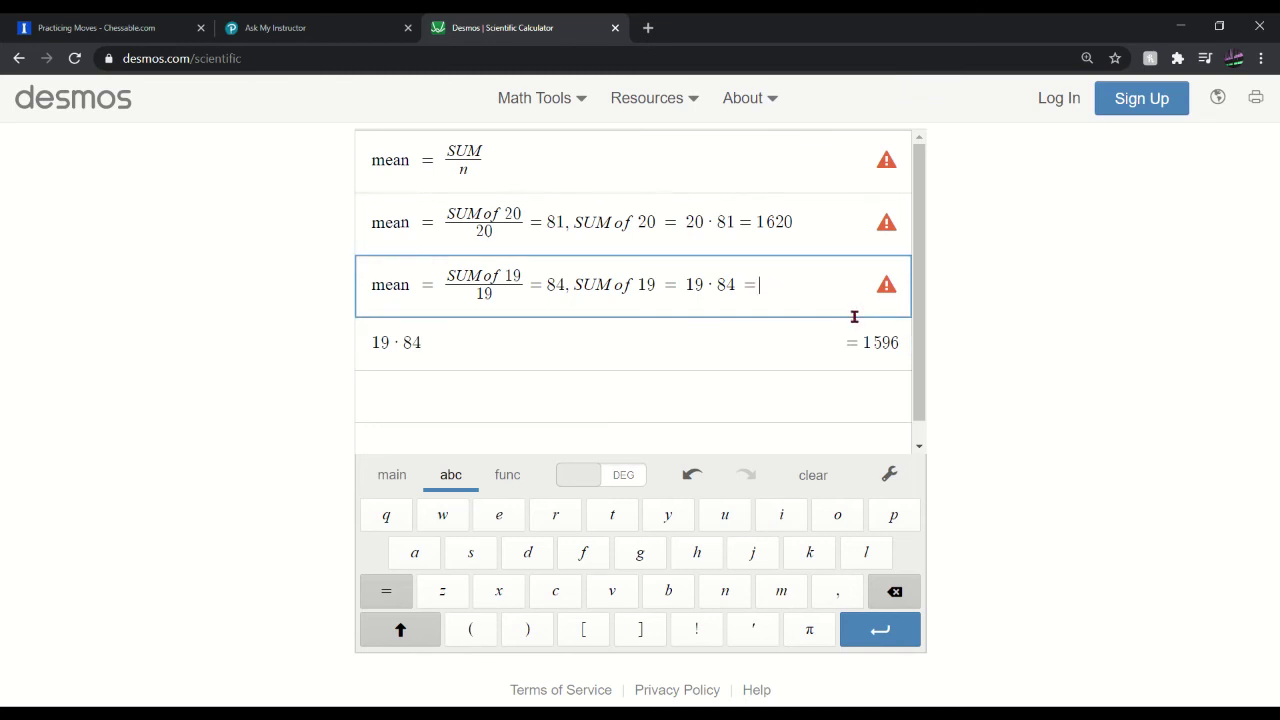
text(1596)
key(ctrl+z)
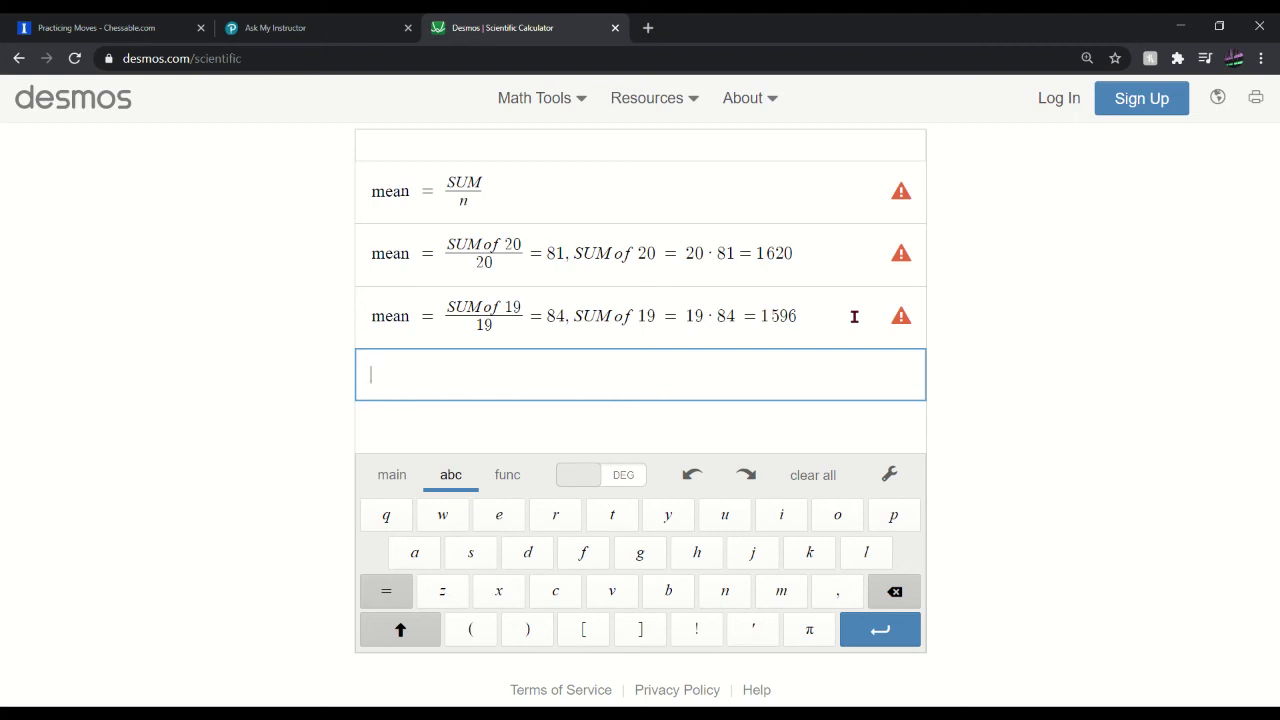
Step: Restore the 1596 result and add a new line MISSING score = 1620 − 1596
text(missing s)
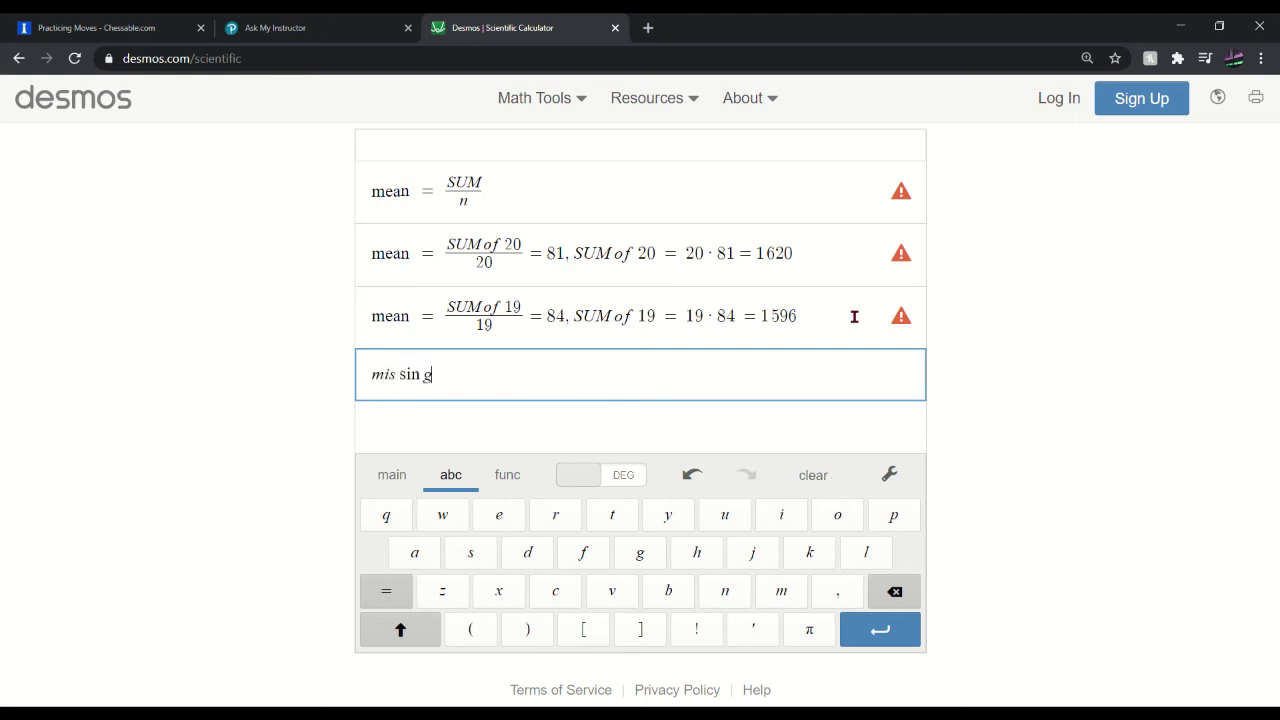
key(BackSpace)
key(BackSpace)
key(BackSpace)
key(BackSpace)
key(BackSpace)
key(BackSpace)
key(BackSpace)
key(BackSpace)
key(BackSpace)
key(BackSpace)
key(BackSpace)
key(BackSpace)
key(BackSpace)
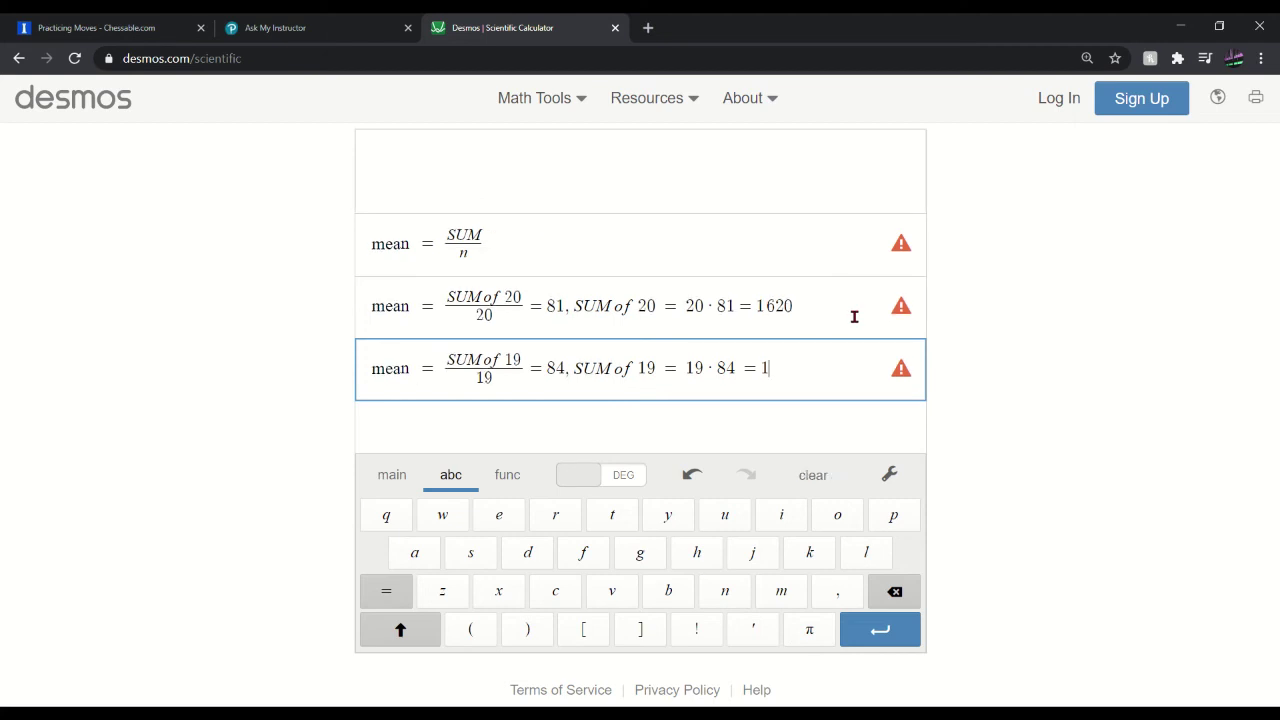
key(ctrl+z)
key(ctrl+z)
key(ctrl+z)
key(Return)
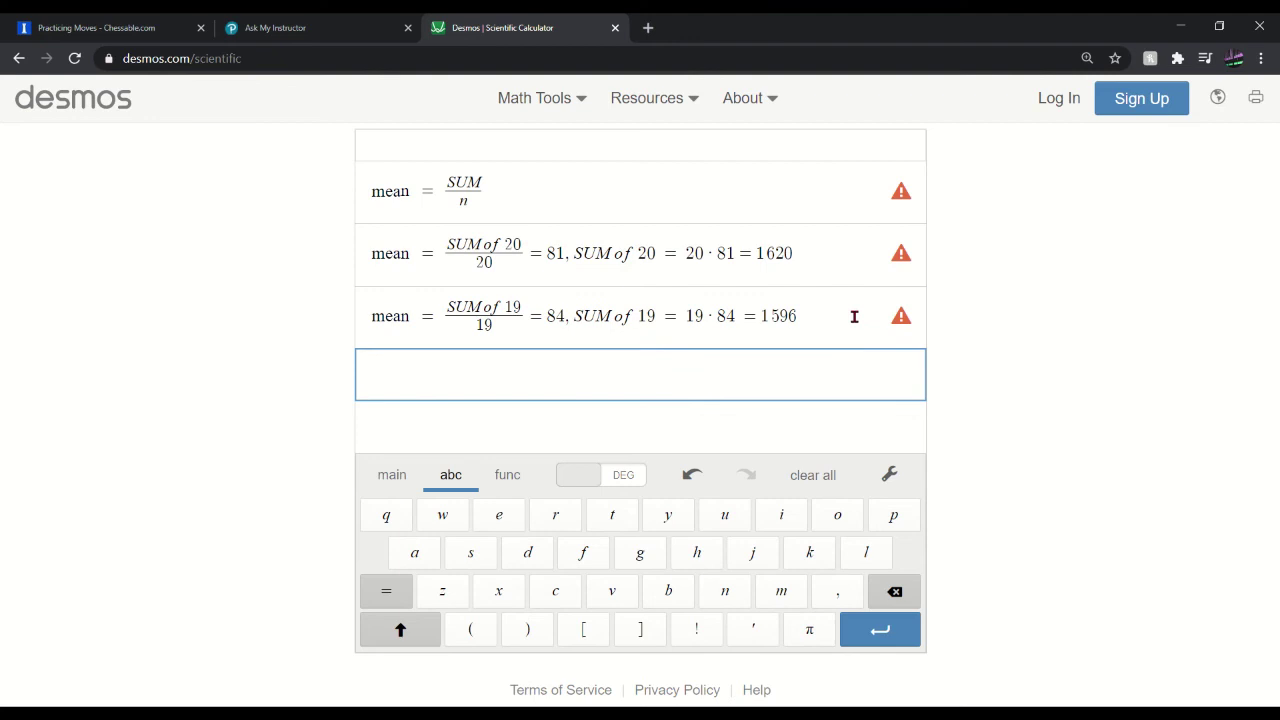
text(MISSING sc)
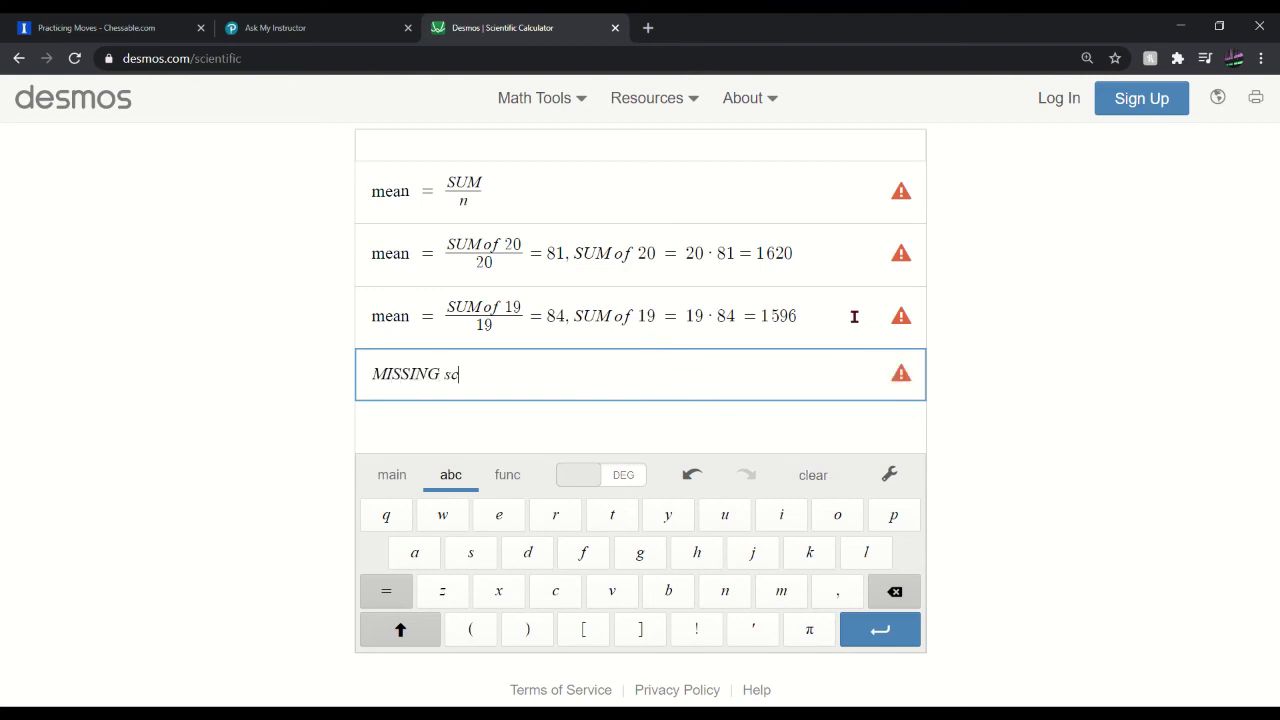
text(ore=)
text(1620)
text(-1)
text(596)
Step: Evaluate 1620 − 1596 on a separate row and append = 24 to the MISSING score line
key(Return)
drag(615, 326, 509, 326)
key(ctrl+c)
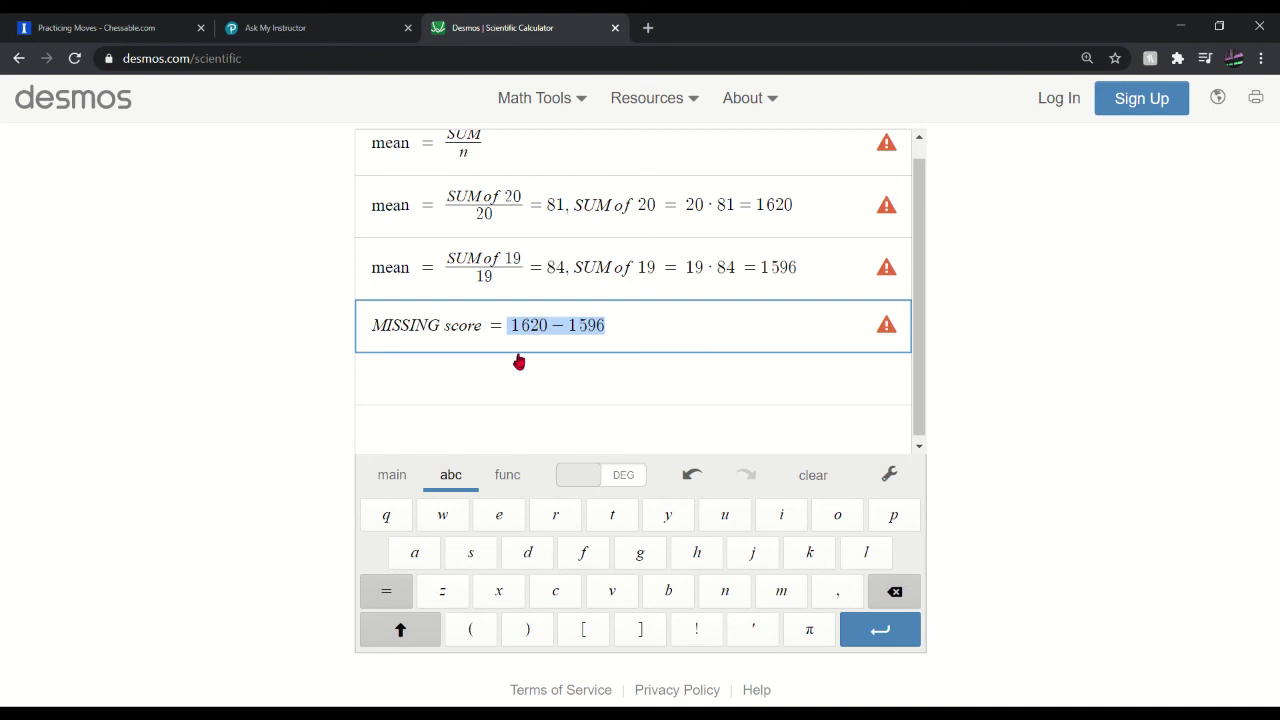
click(520, 360)
key(ctrl+v)
click(671, 326)
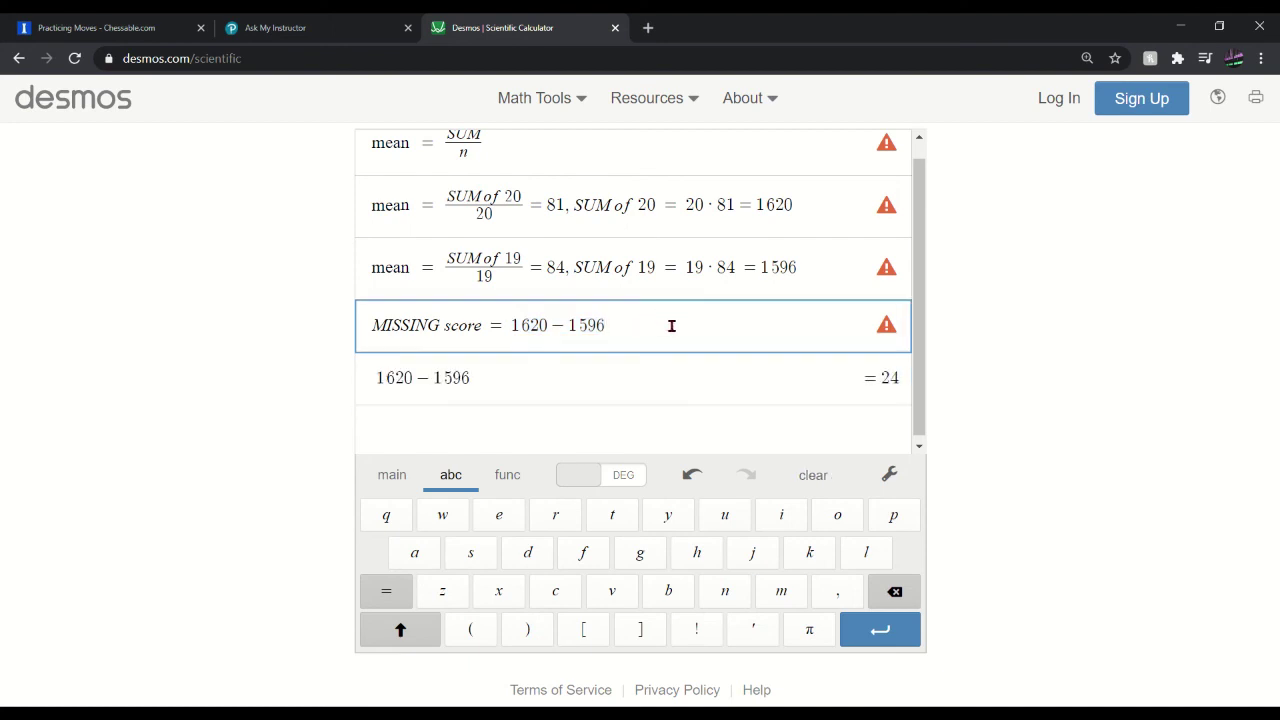
text(= 24)
Step: On the first line, append SUM = mean*n after the mean = SUM/n fraction
scroll(810, 395, up, 1)
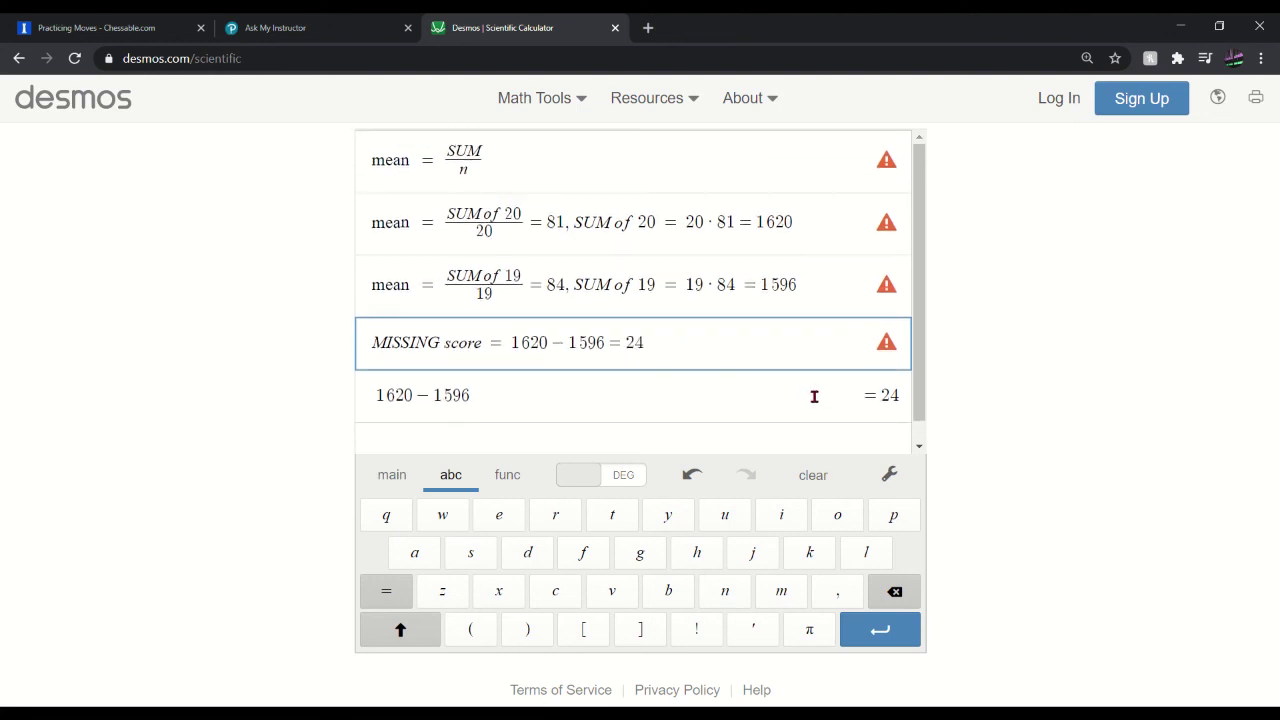
drag(520, 160, 380, 190)
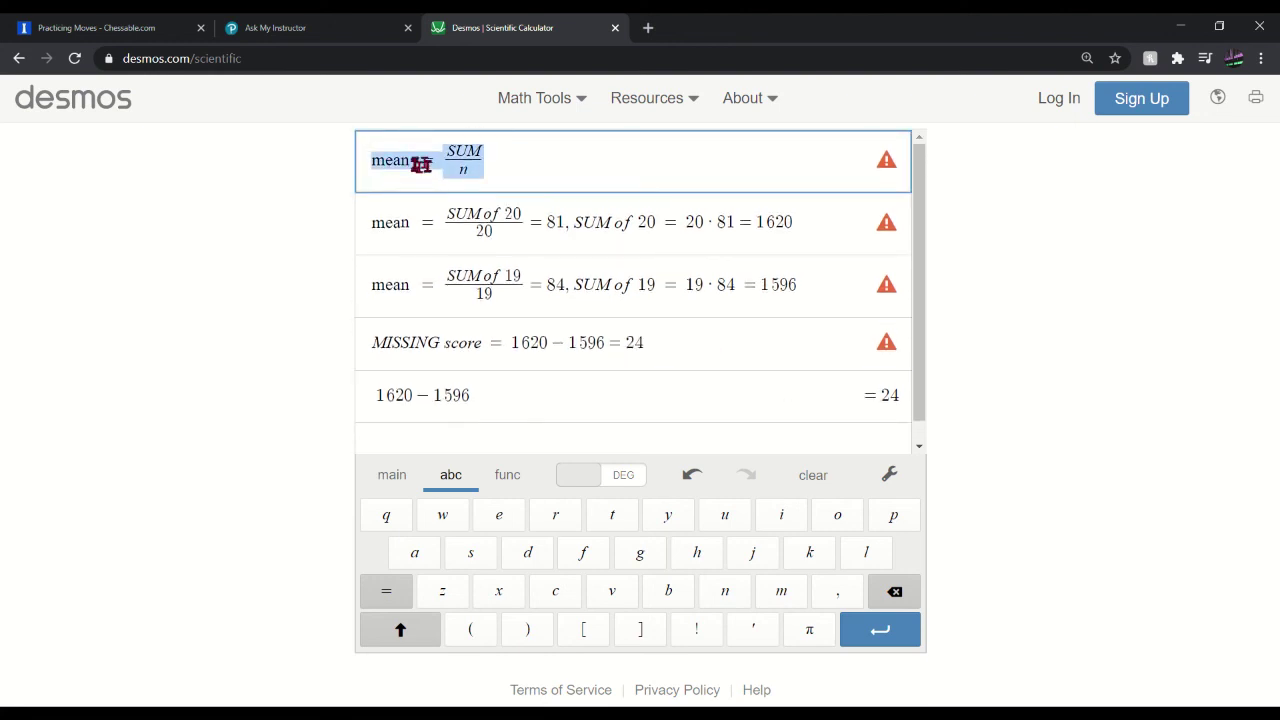
click(448, 152)
drag(448, 152, 482, 151)
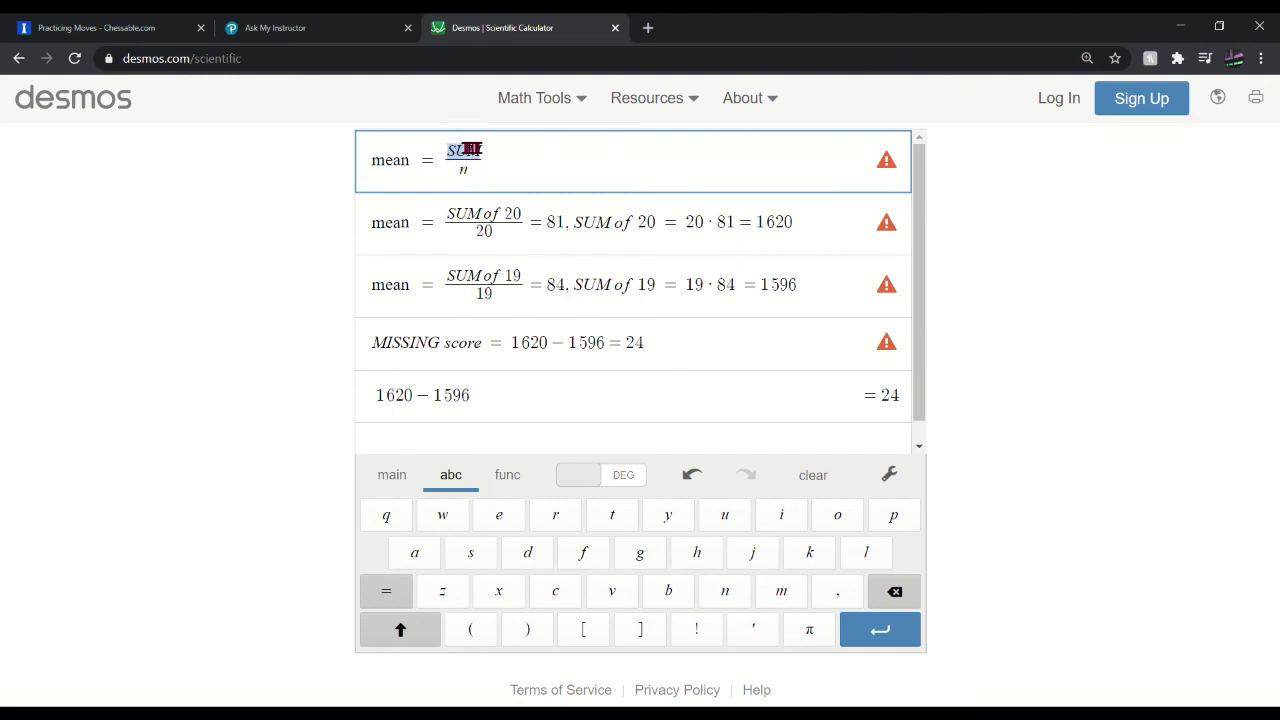
click(489, 167)
key(Right)
text(SUM)
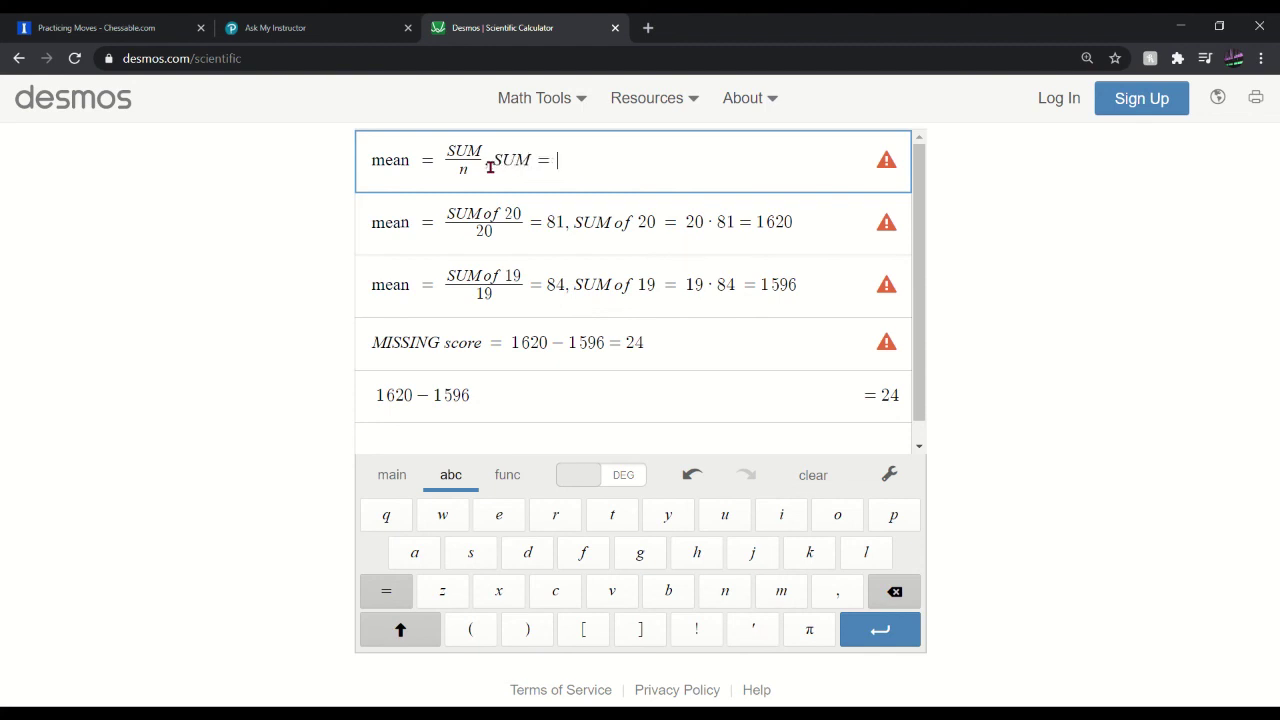
text(=mean)
text(*n)
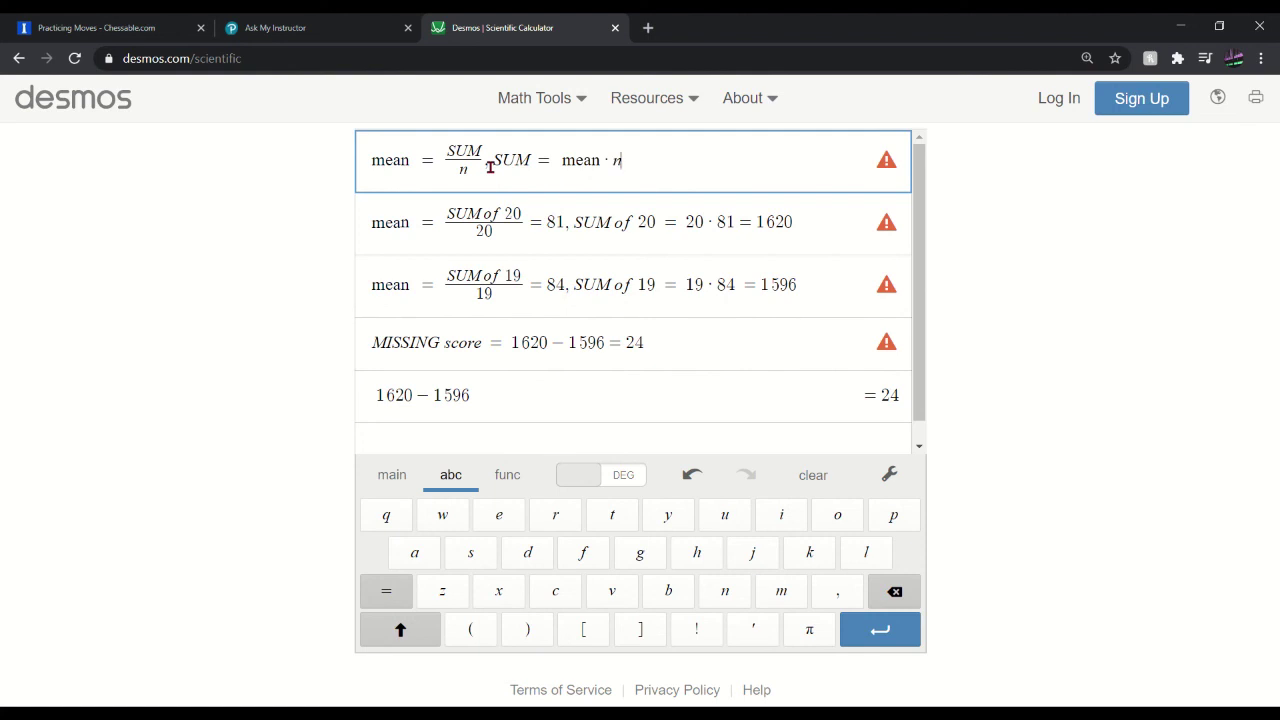